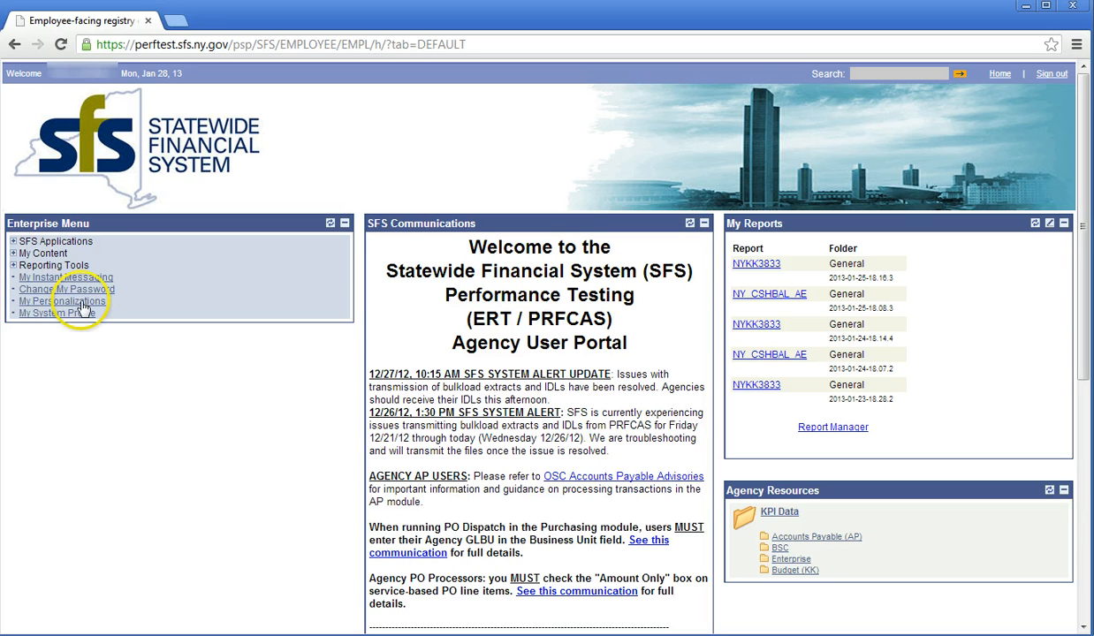
Step: Go through SFS Financials to Employee T&E Center and create a new expense report
click(71, 247)
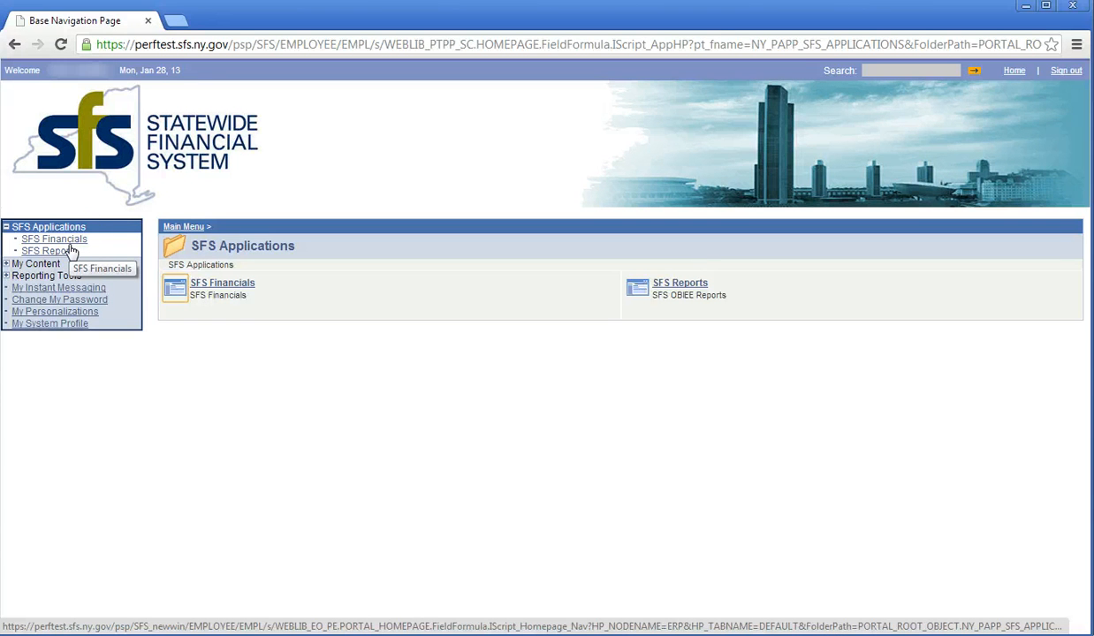
click(206, 284)
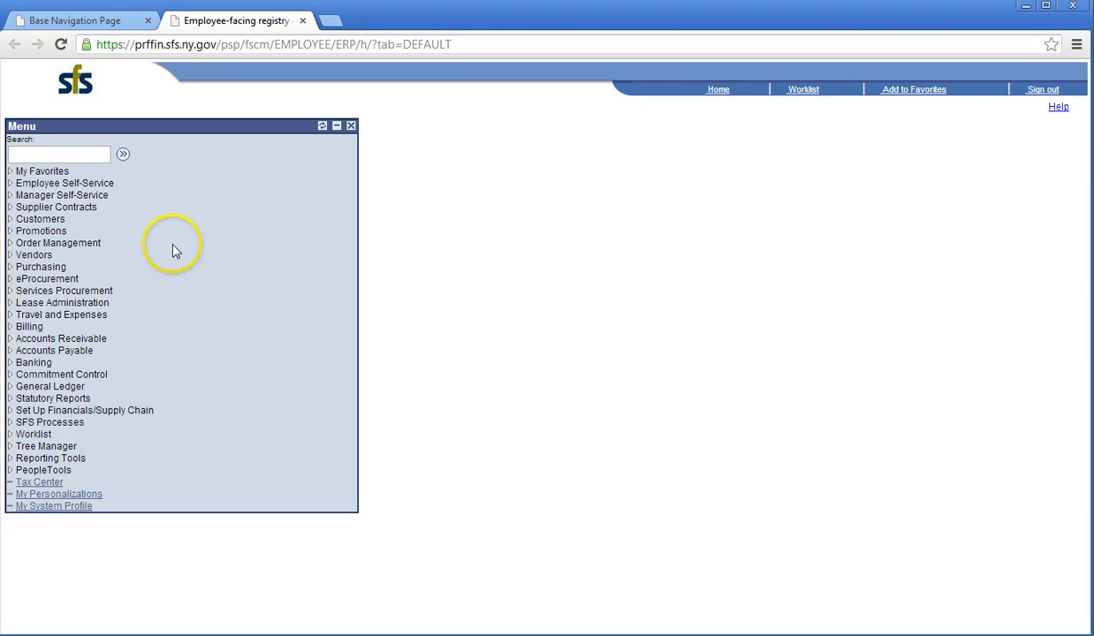
click(96, 188)
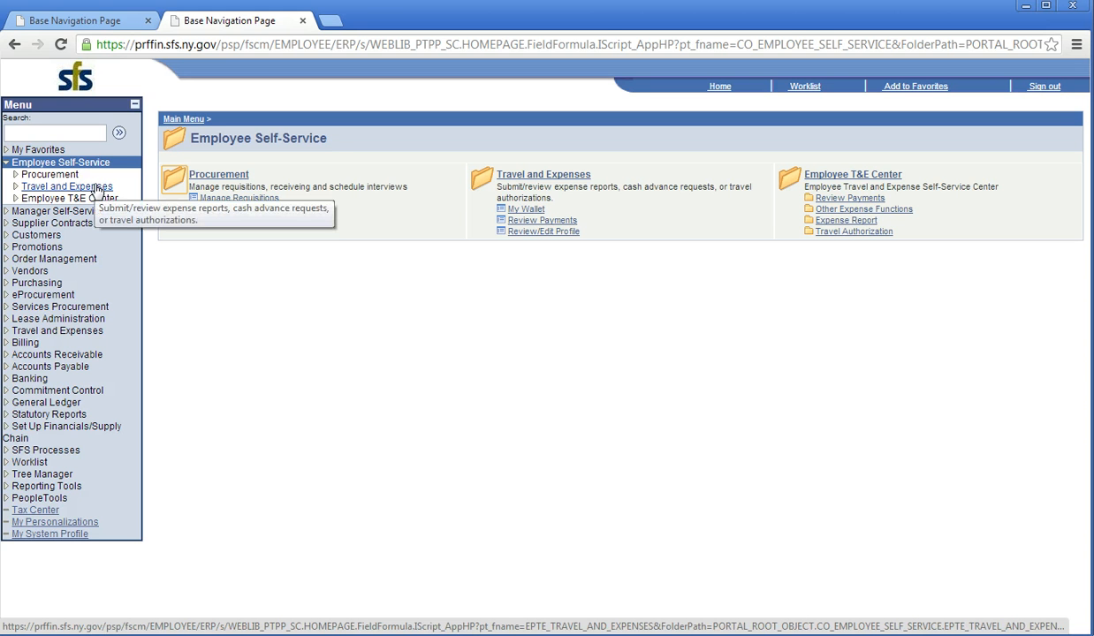
click(830, 224)
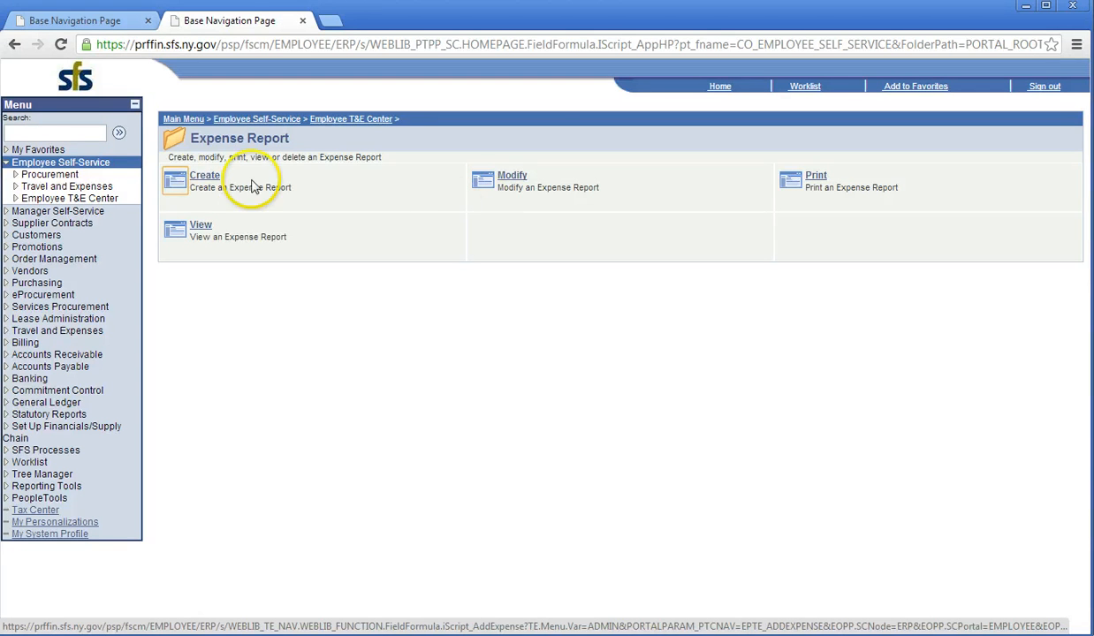
click(205, 179)
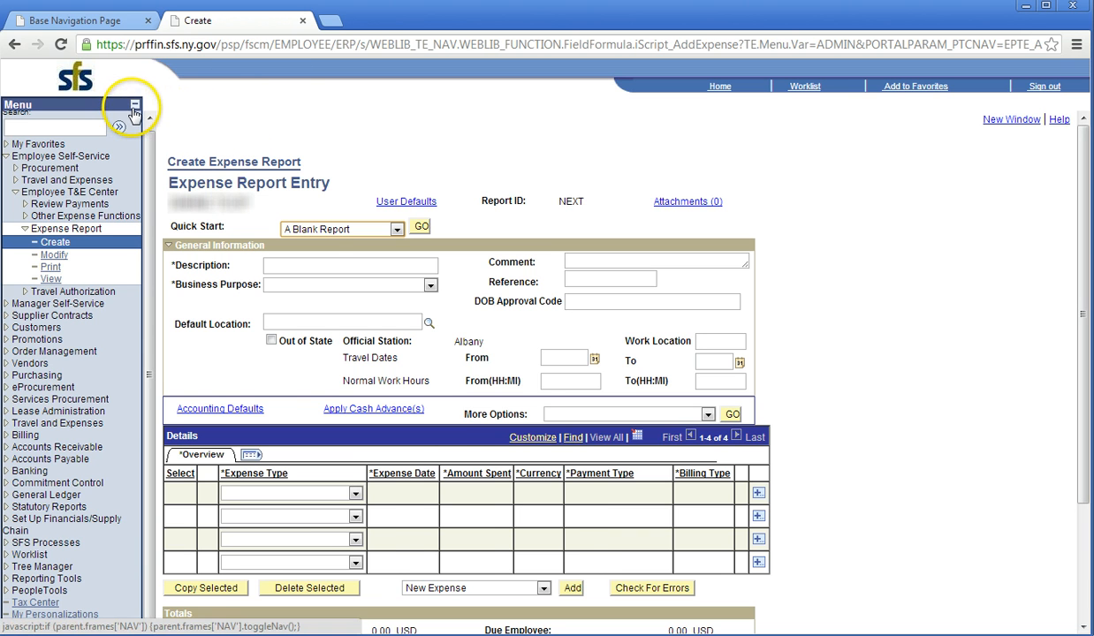
Step: Collapse the left menu and start the report from Quick Start 'A Blank Report'
click(134, 106)
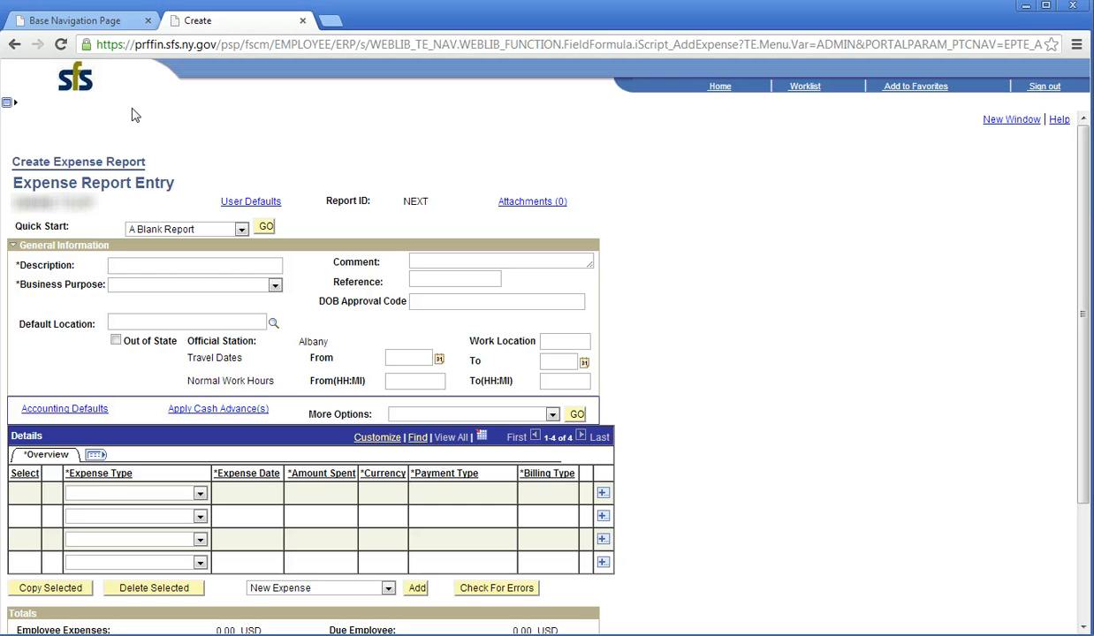
click(197, 178)
click(240, 229)
click(240, 229)
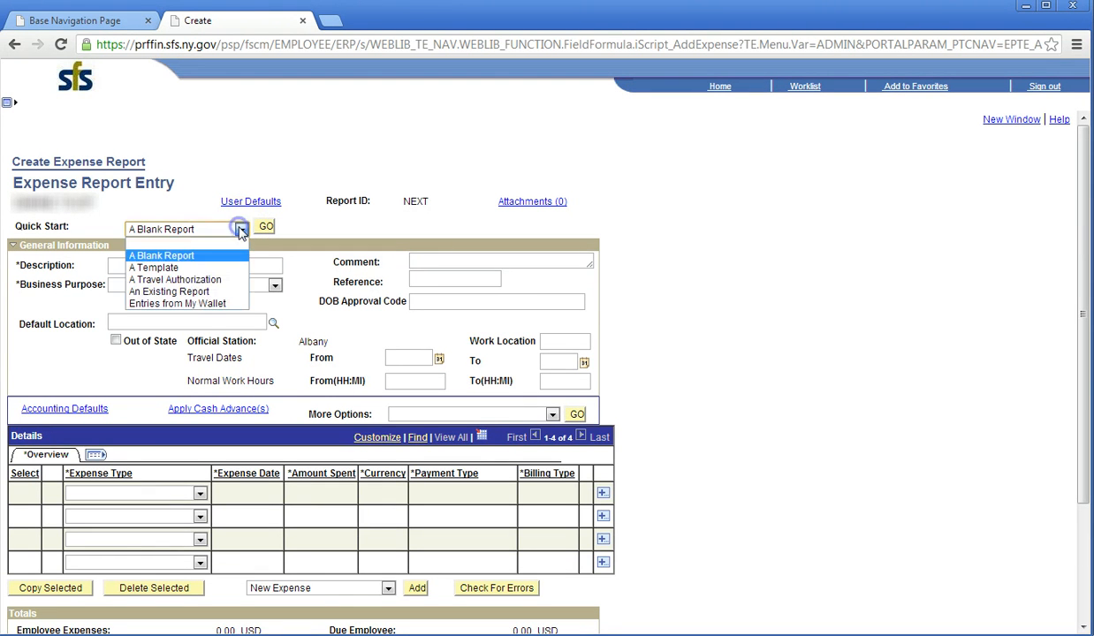
click(232, 255)
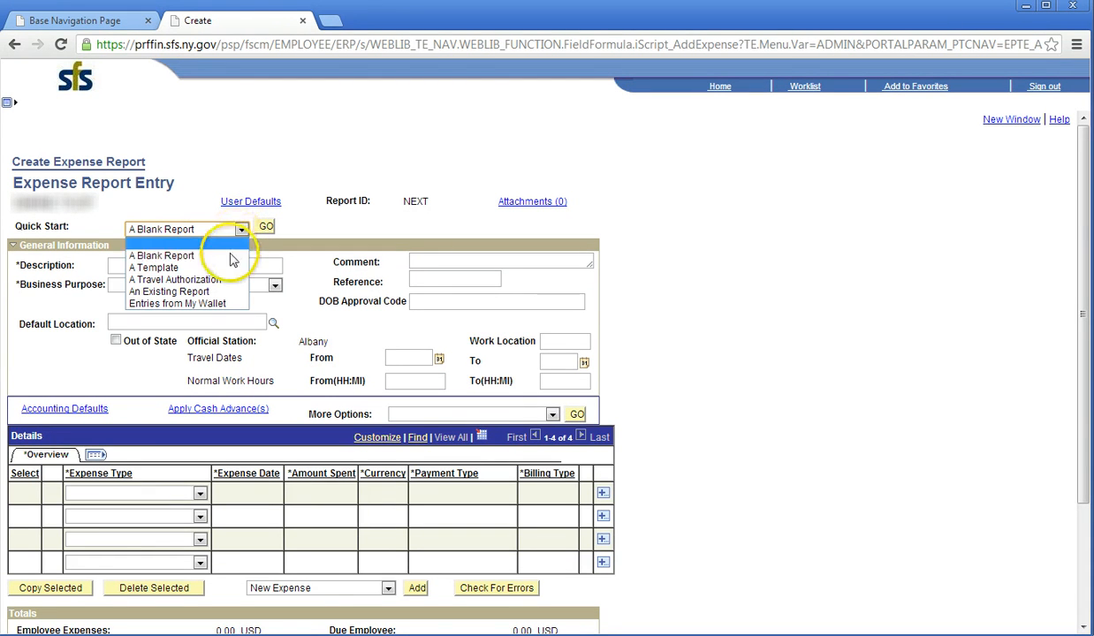
click(268, 228)
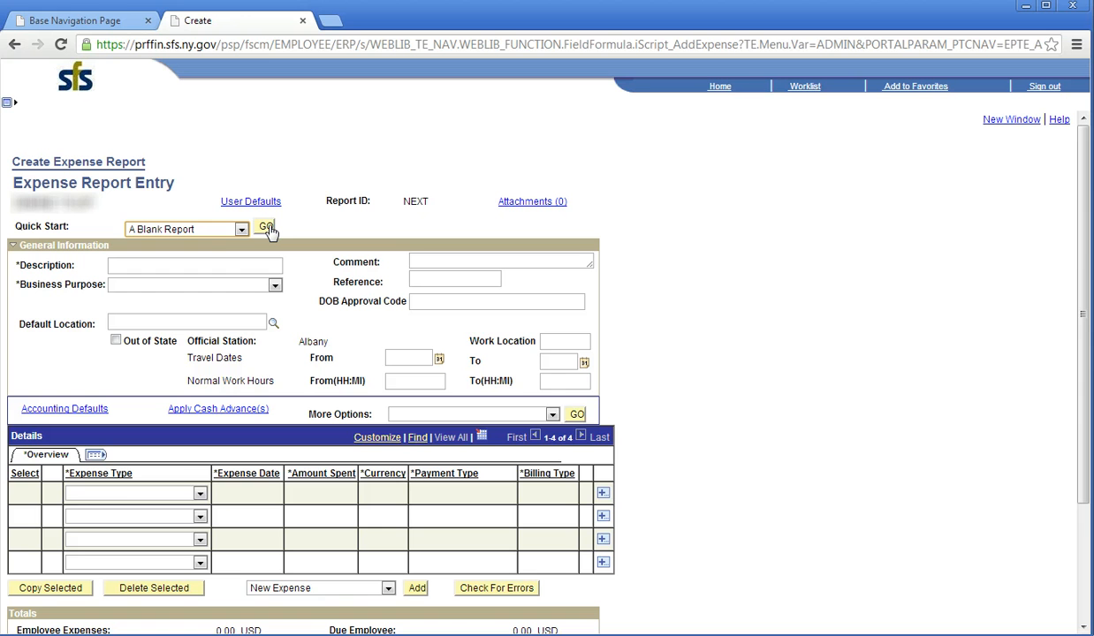
click(230, 266)
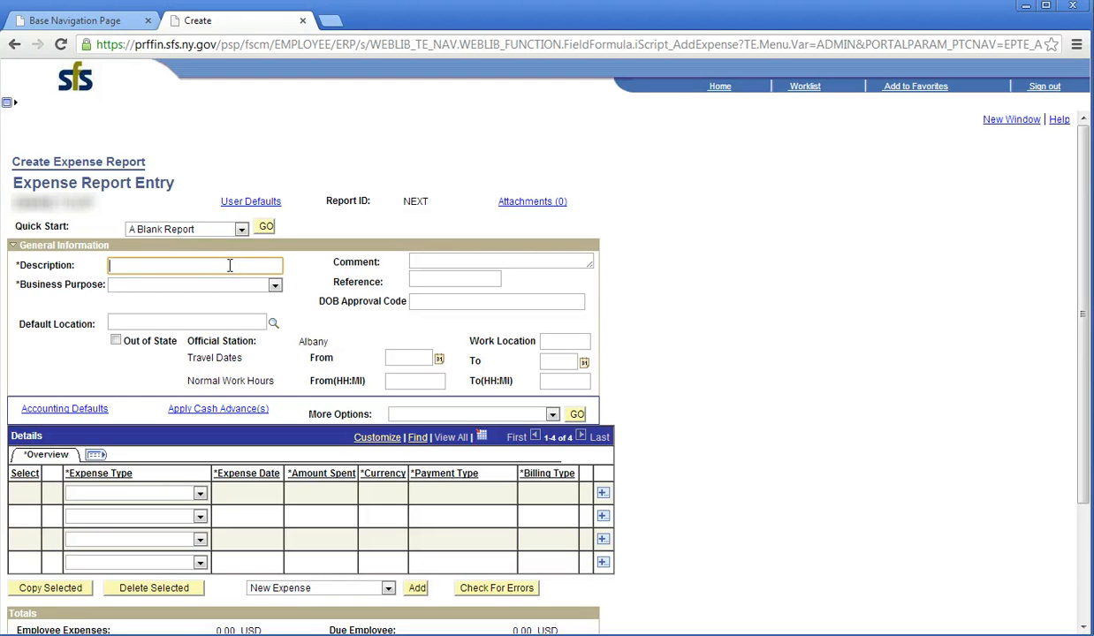
Step: Enter description 'SFS Travel Training', the State Campus comment, and business purpose Training and Education Travel
text(SFS Travel Training)
click(436, 262)
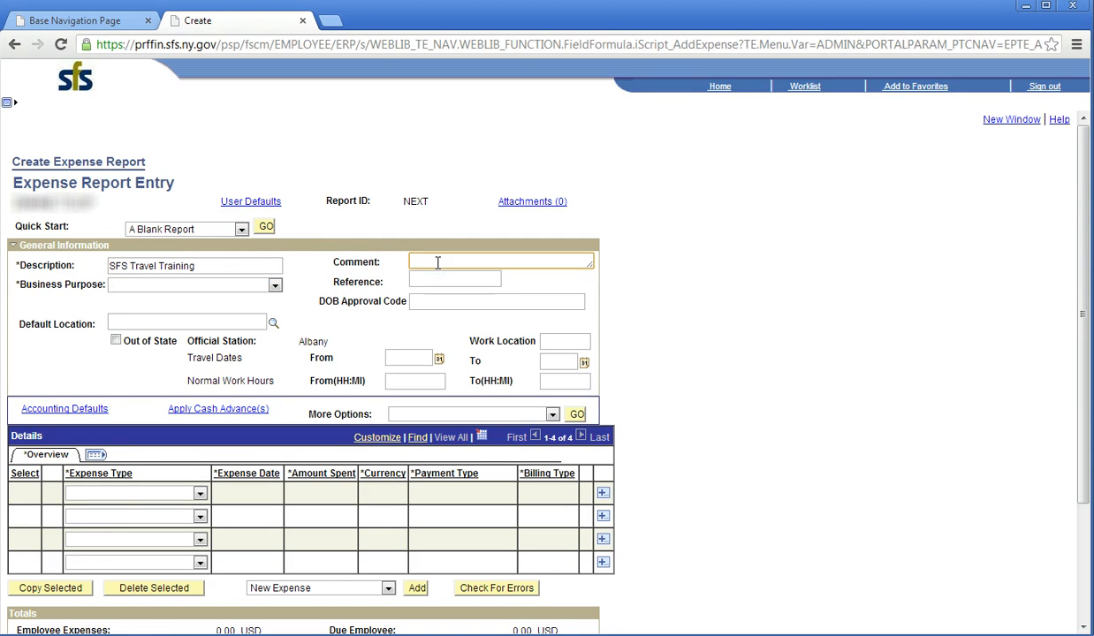
text(Traveled to the State Cam)
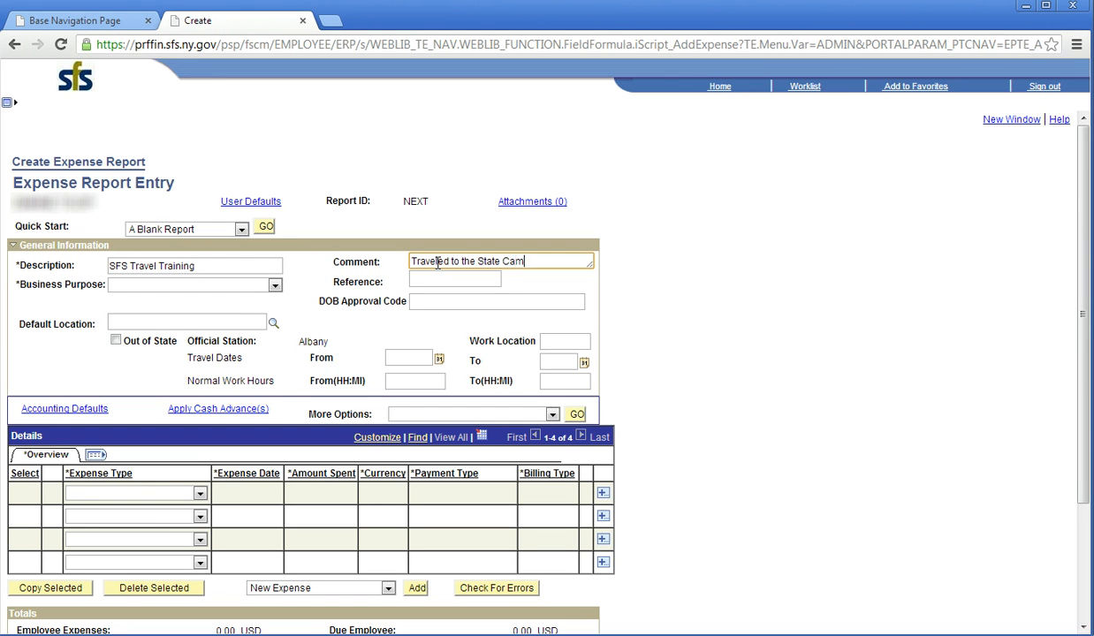
text(pus to give SFS Travel T)
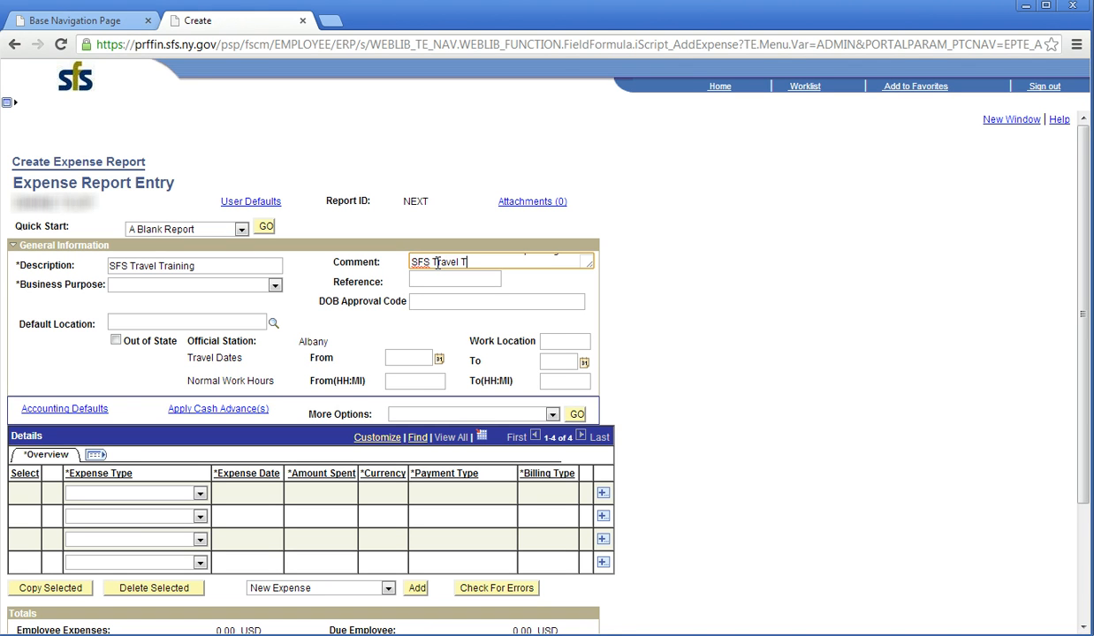
text(raining)
click(275, 286)
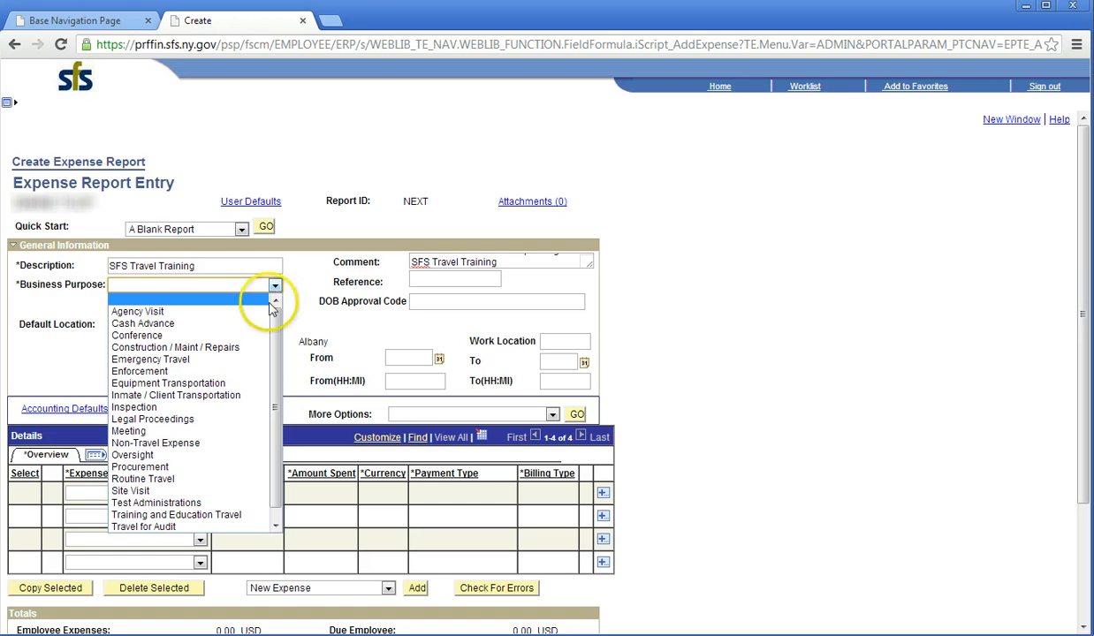
drag(275, 348, 274, 375)
click(224, 502)
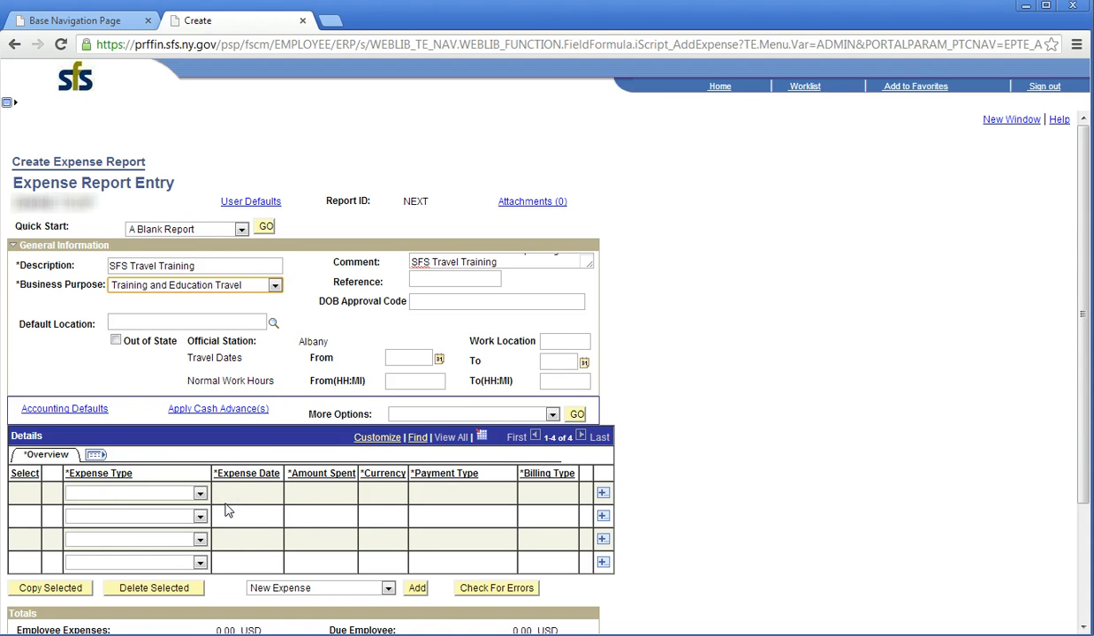
click(301, 291)
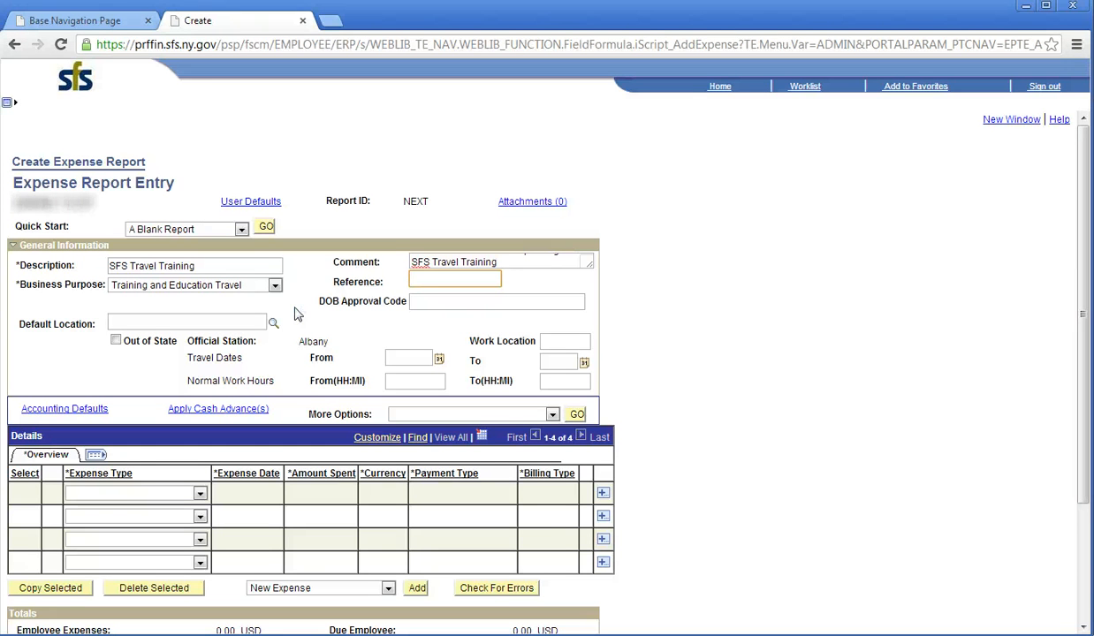
click(432, 301)
text(00)
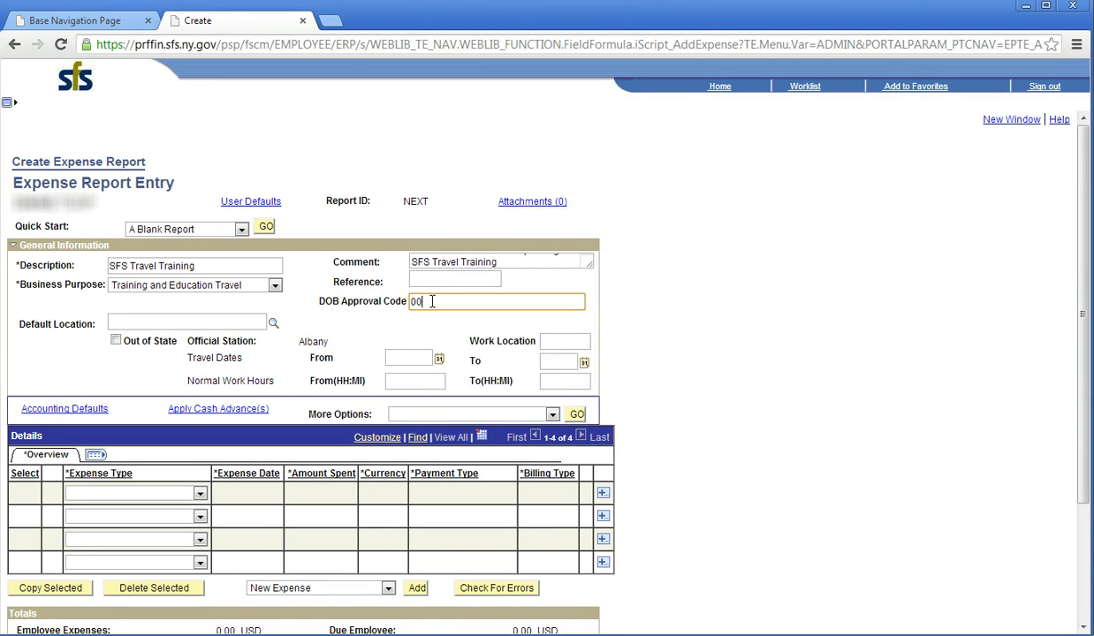
text(0000-25-2013)
click(250, 321)
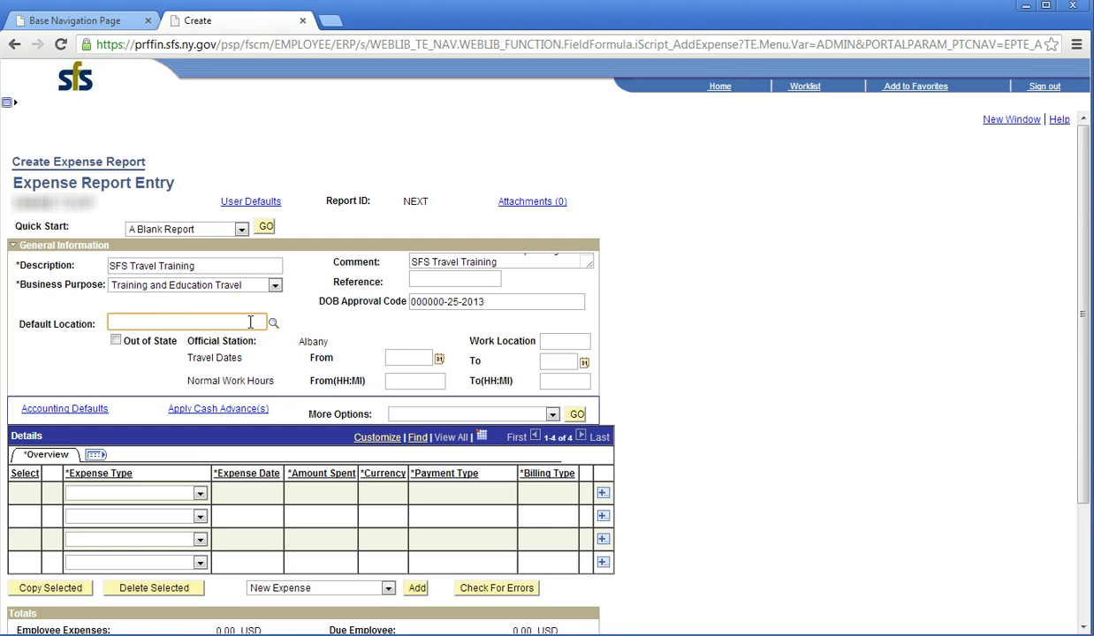
text(NY ALB)
click(261, 322)
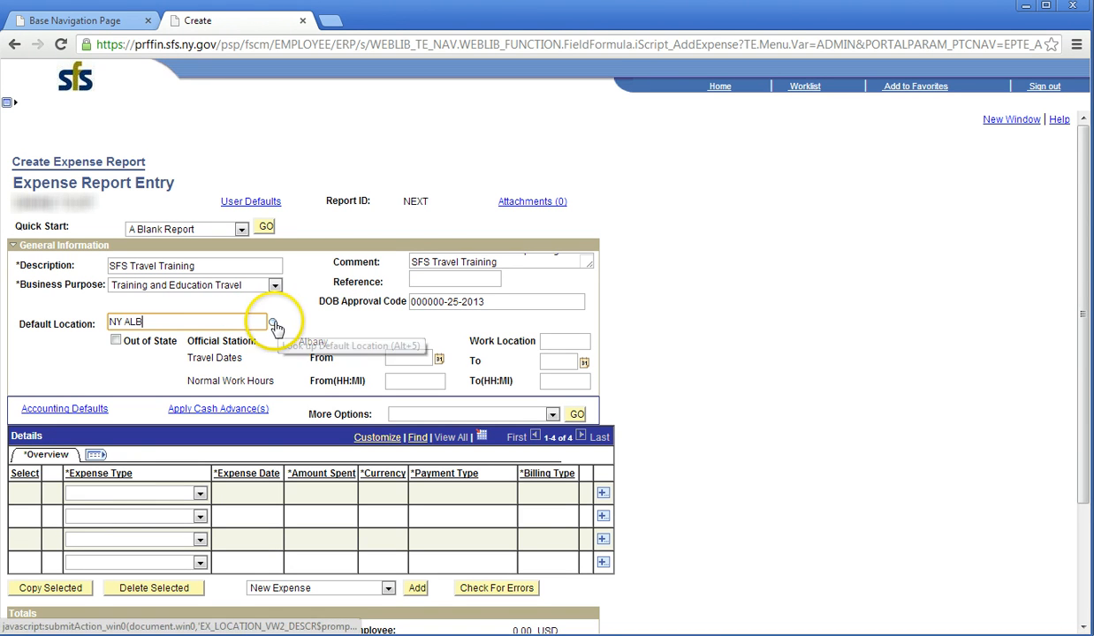
Step: Look up locations matching NY ALB and select NY ALBANY as the default location
click(274, 323)
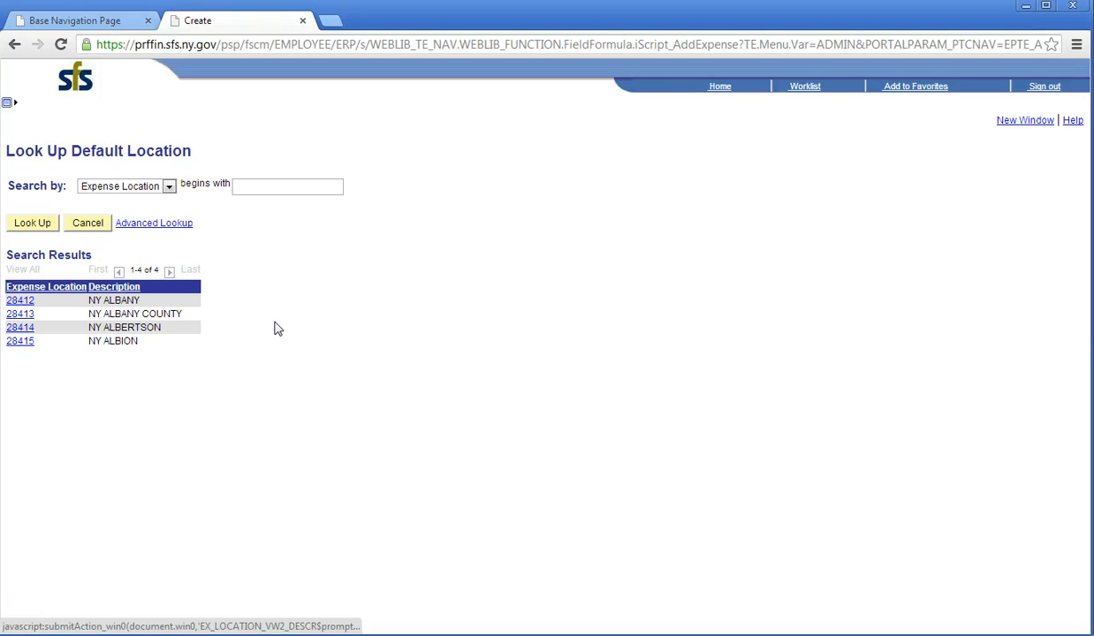
click(29, 303)
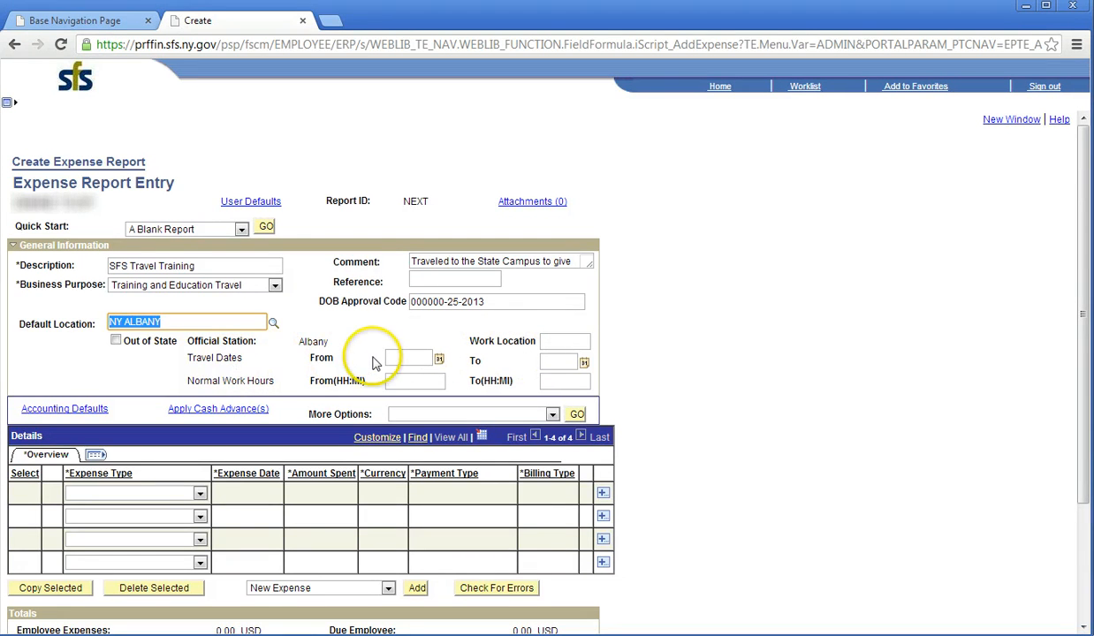
Step: Set both the From and To travel dates to 01/03/2013 using the calendars
click(439, 360)
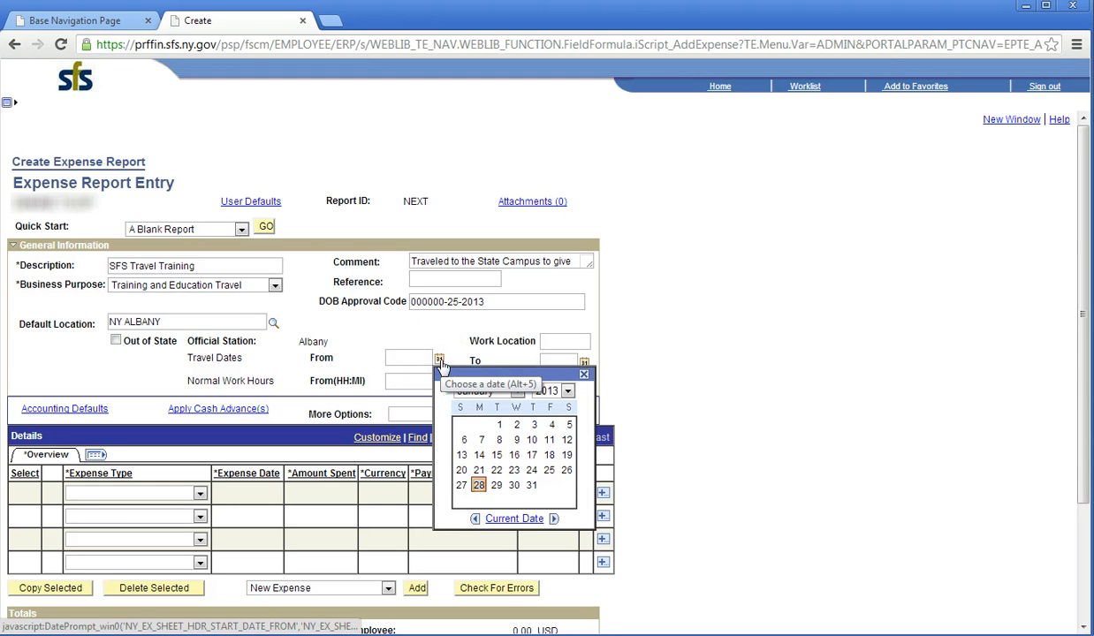
click(534, 426)
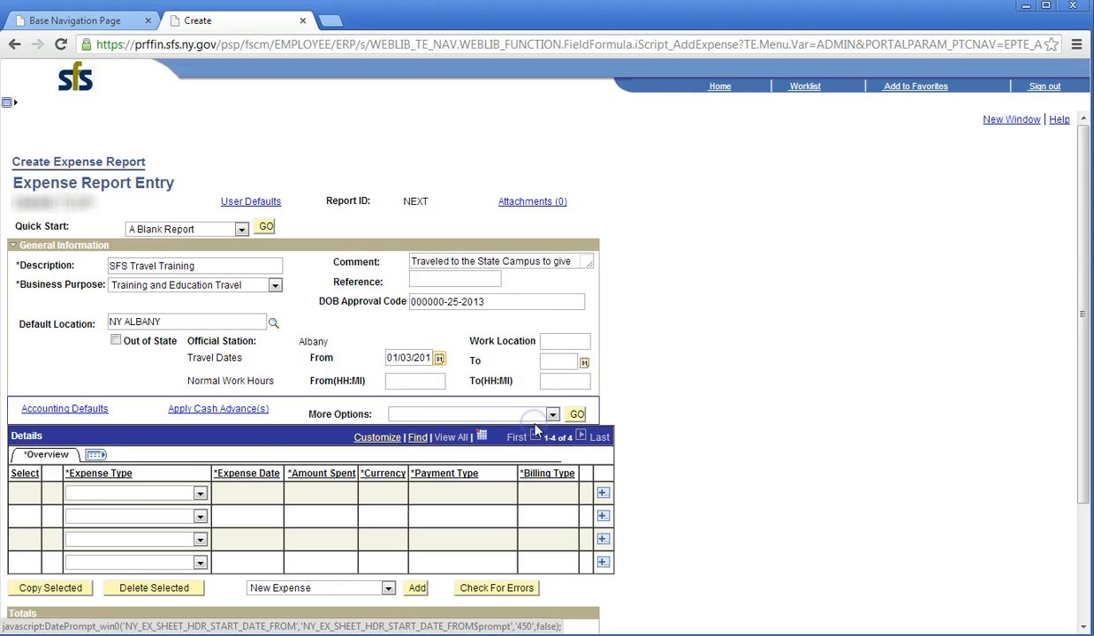
click(523, 362)
click(452, 336)
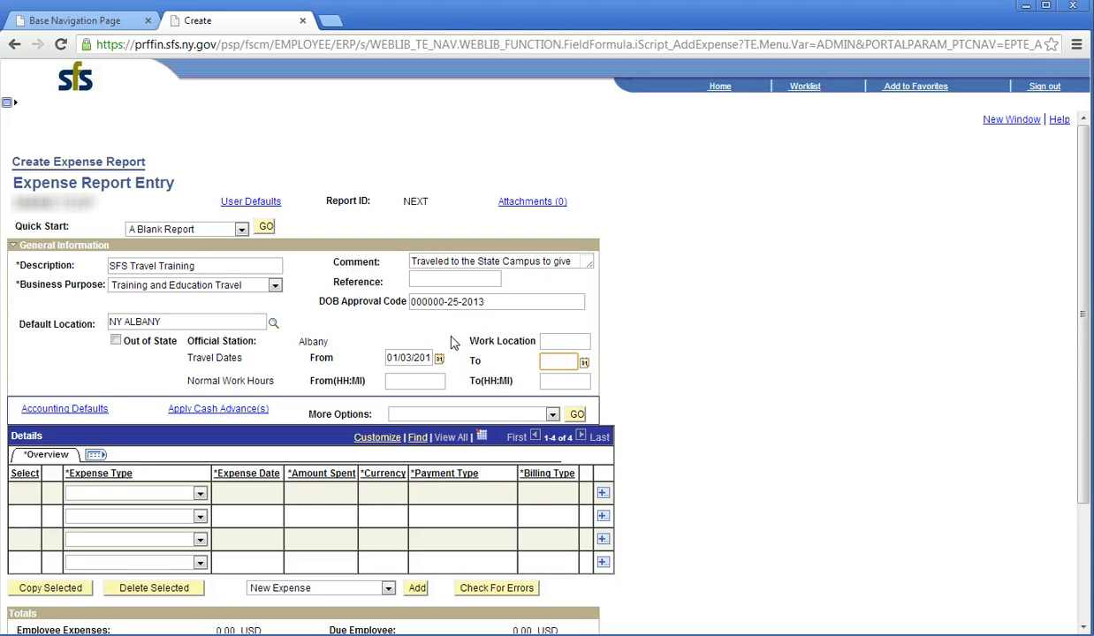
click(584, 362)
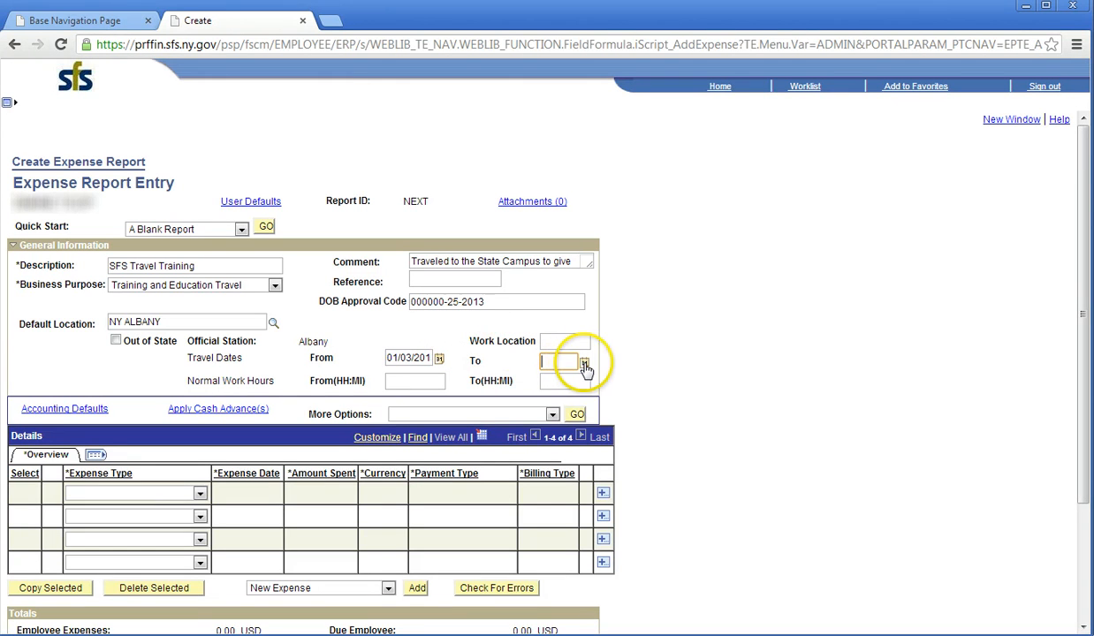
click(624, 431)
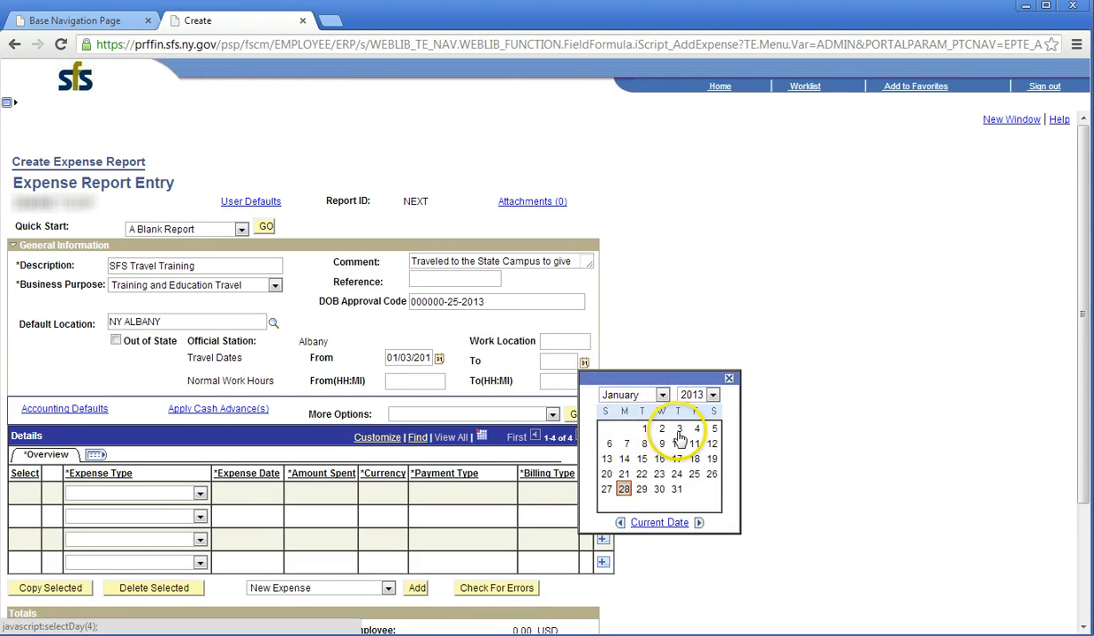
click(679, 430)
click(619, 389)
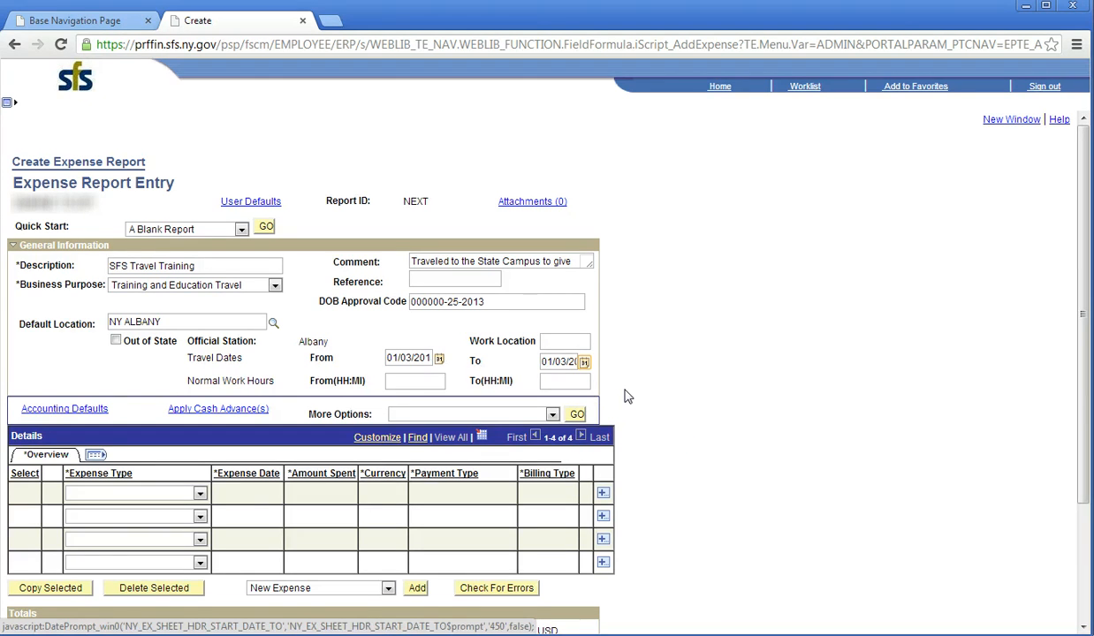
Step: Enter normal work hours from 8:30AM to 4:30PM
click(418, 384)
text(8)
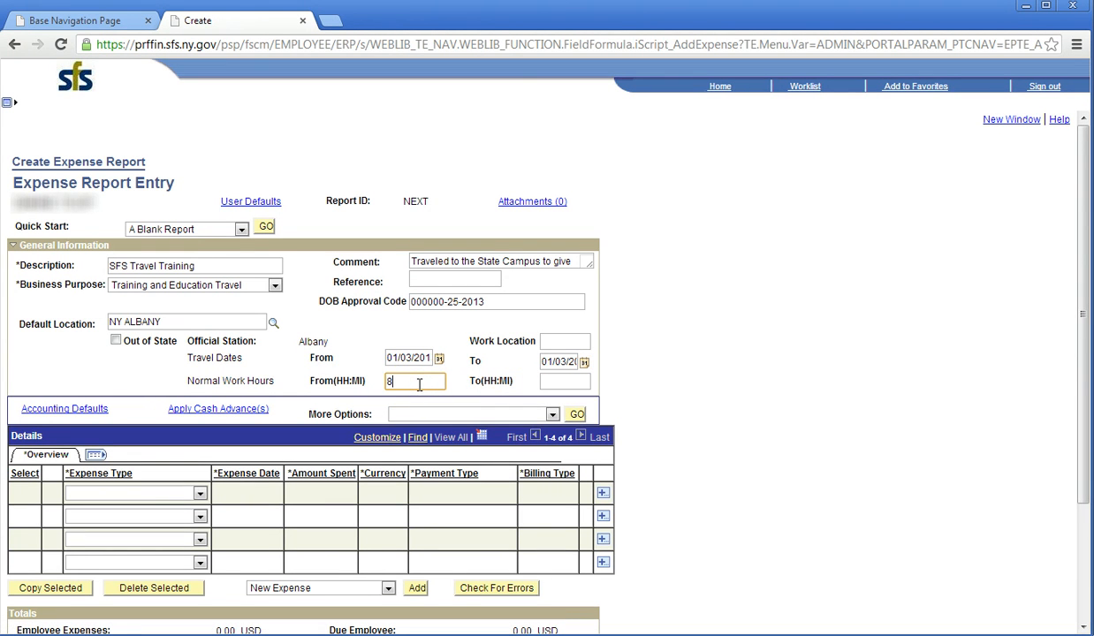
text(:30AM)
click(554, 382)
text(4:30)
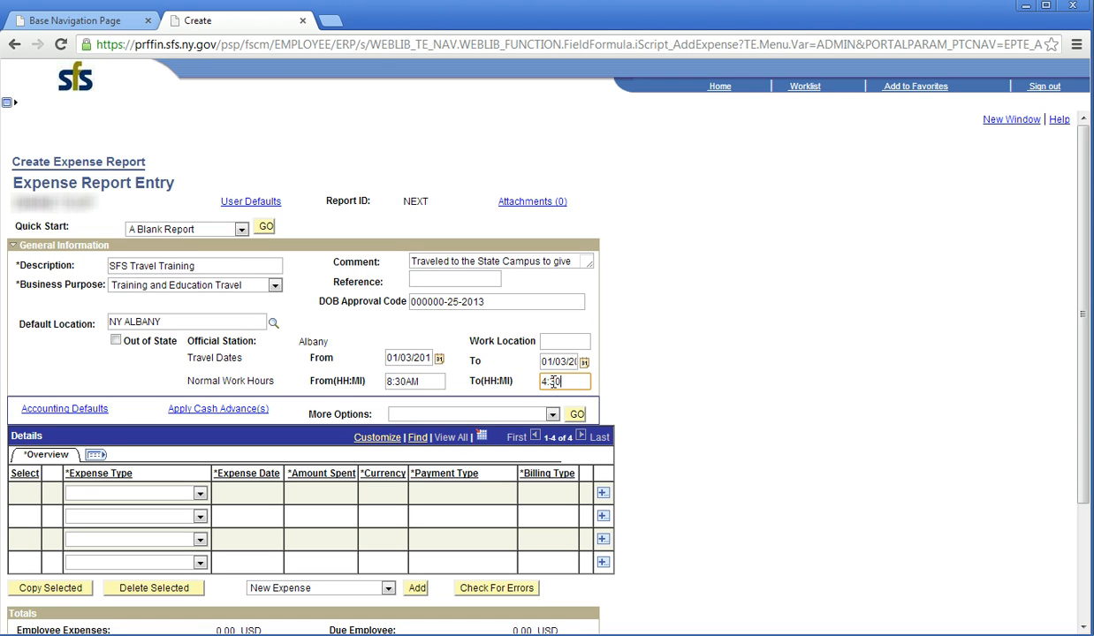
text(PM)
Step: In Accounting Defaults, enter Program 13650, Fund 10050 and Bud Ref 2012-13
click(81, 411)
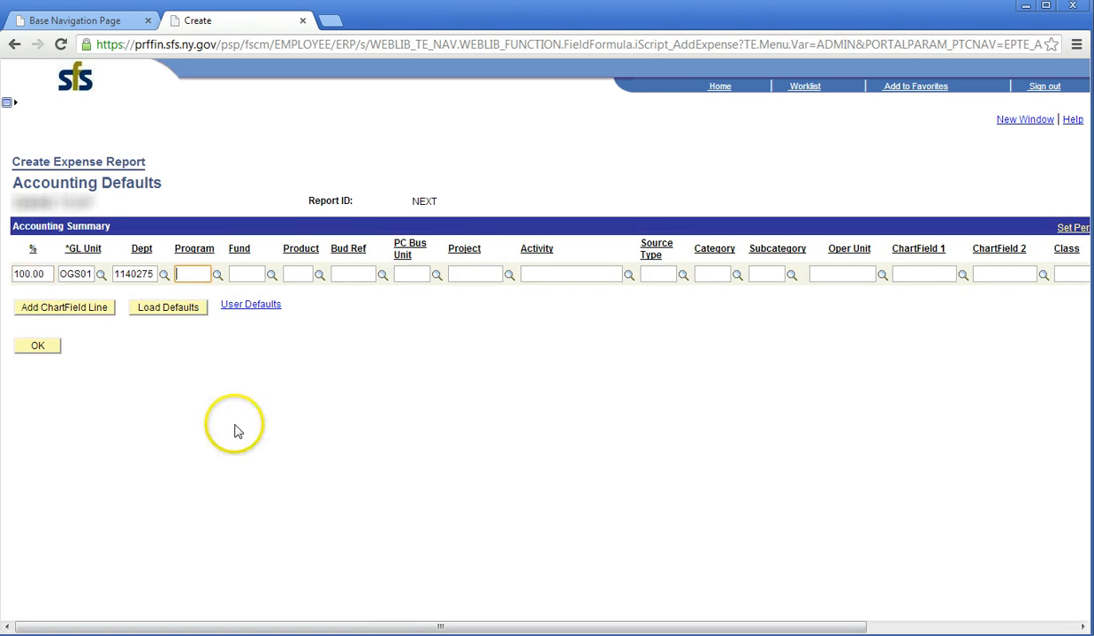
click(187, 275)
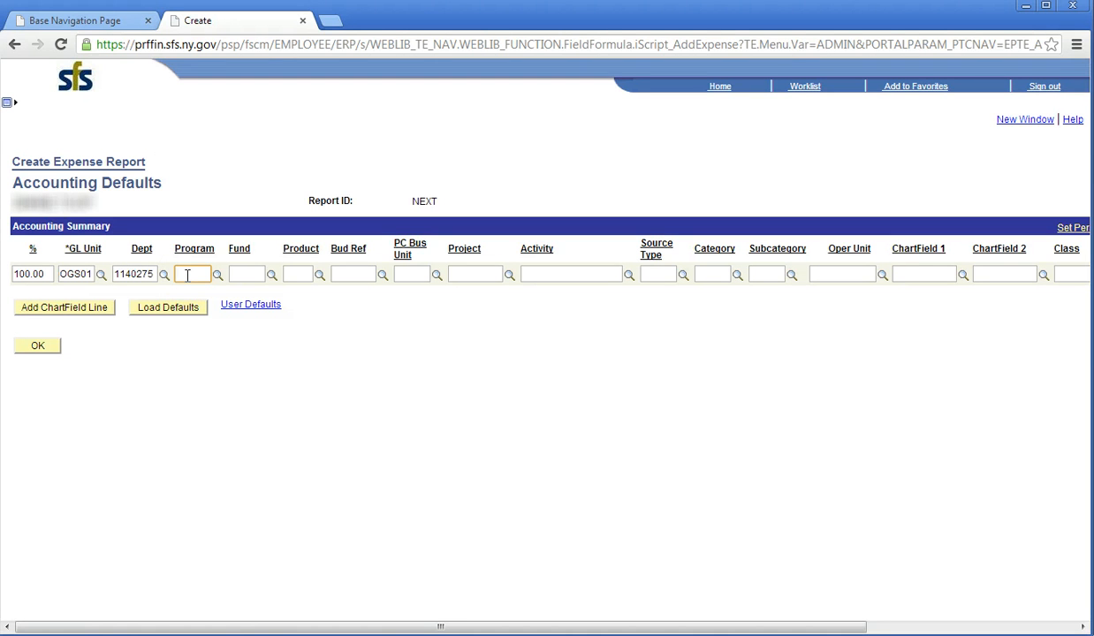
text(13650)
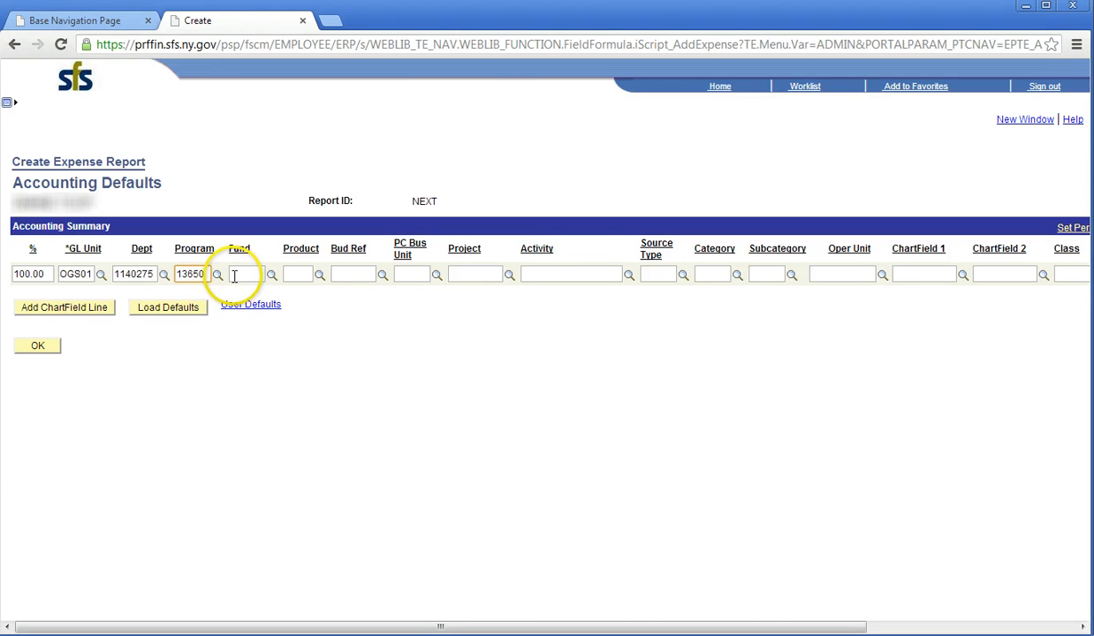
click(244, 276)
text(10115)
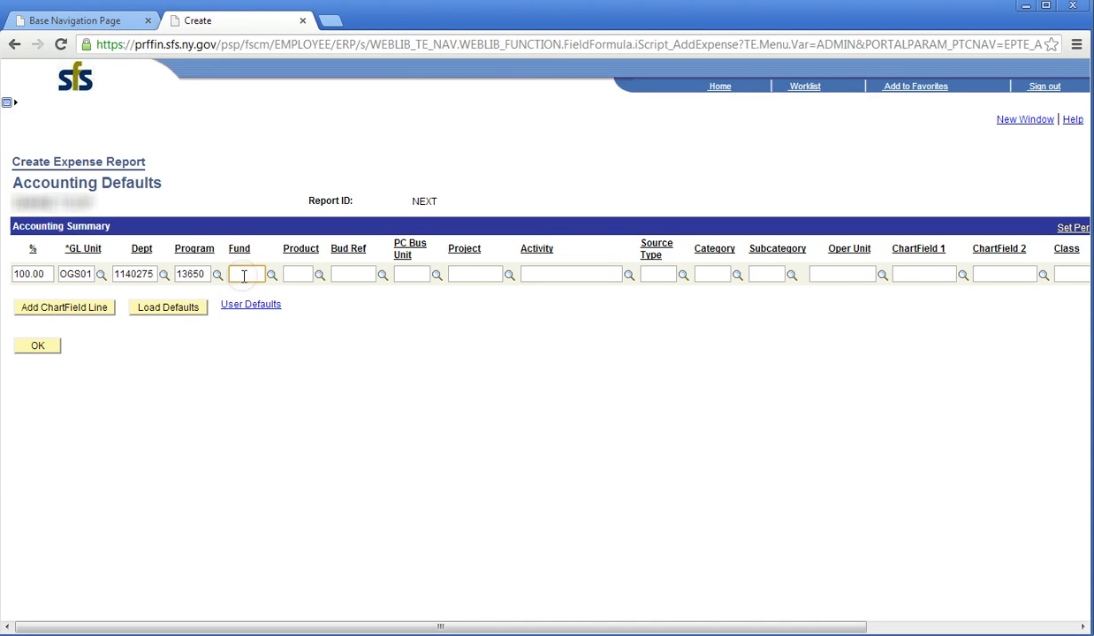
text(0)
click(347, 274)
text(2012-1)
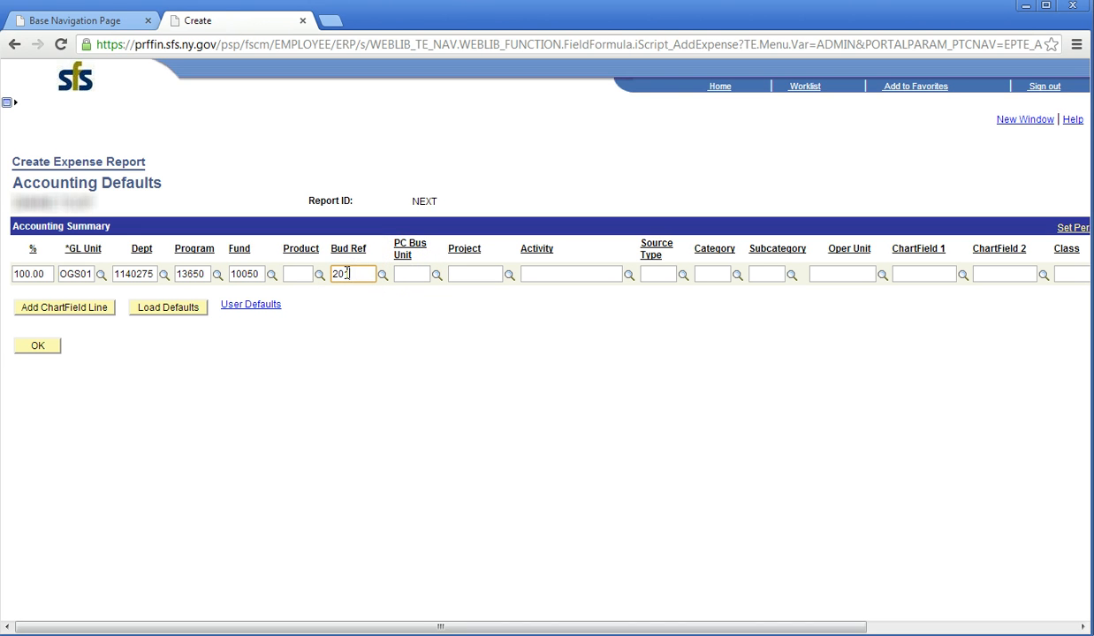
text(3)
Step: Confirm the accounting defaults and set the first expense line's type to Parking Fees
click(32, 351)
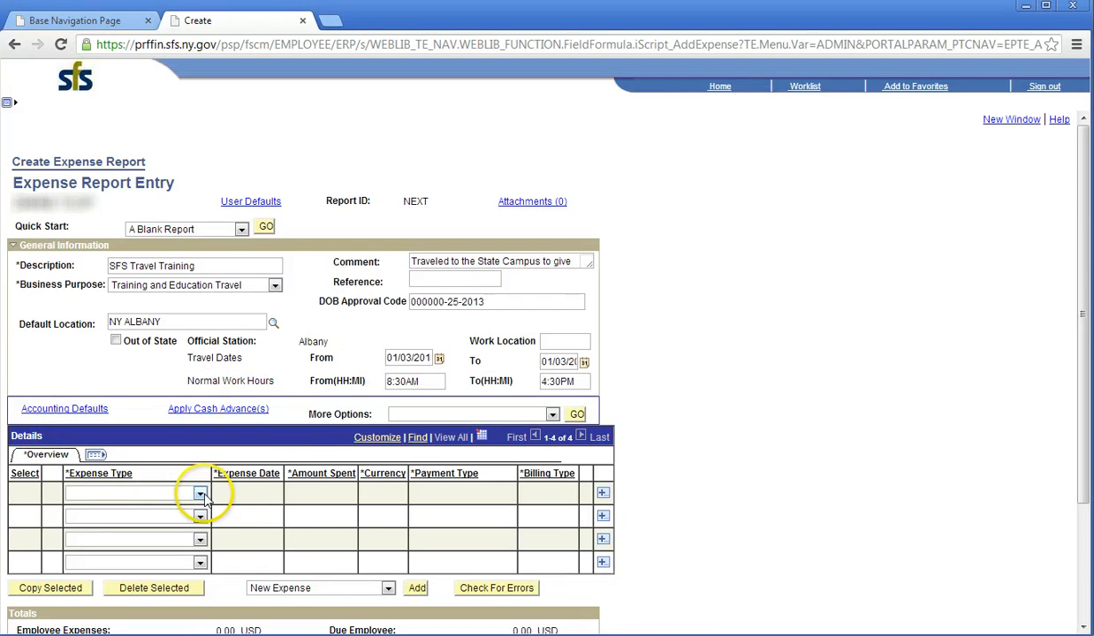
click(200, 494)
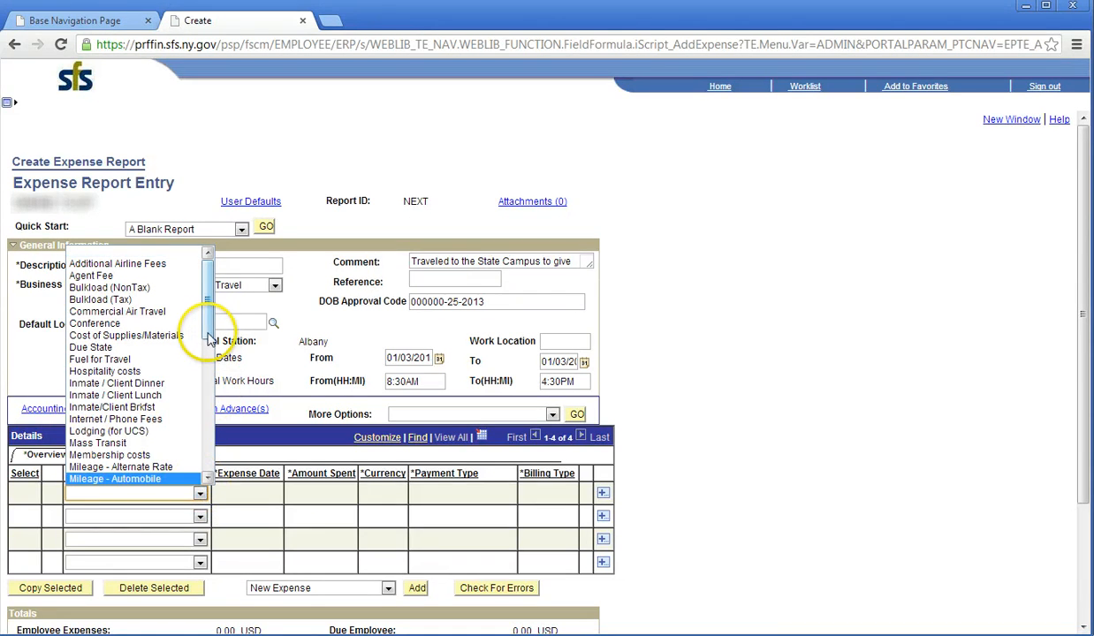
drag(205, 327, 210, 422)
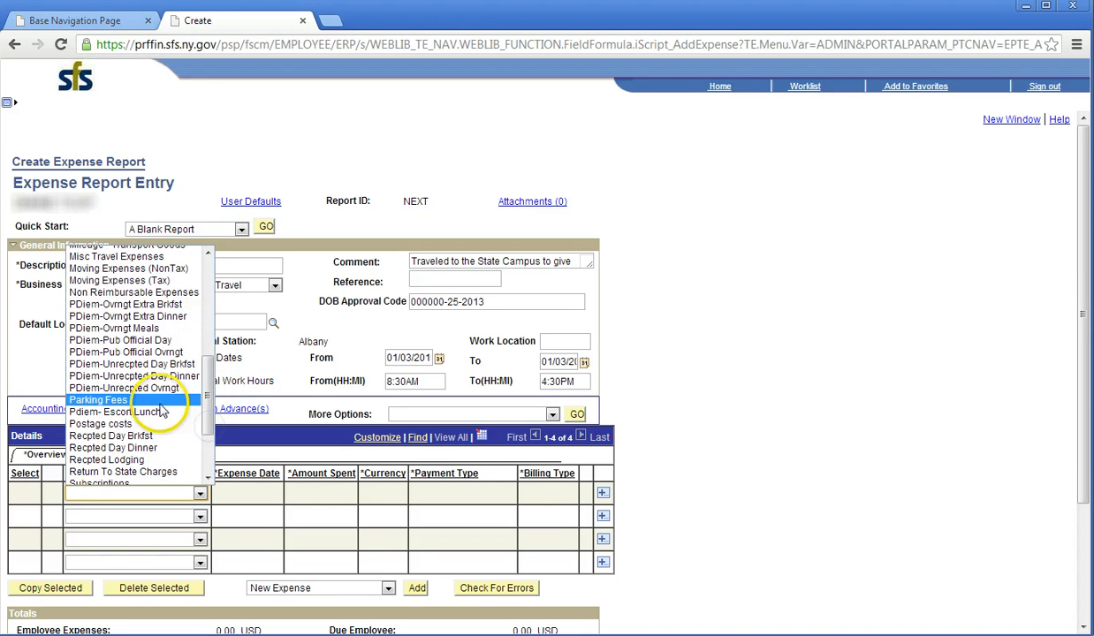
click(160, 402)
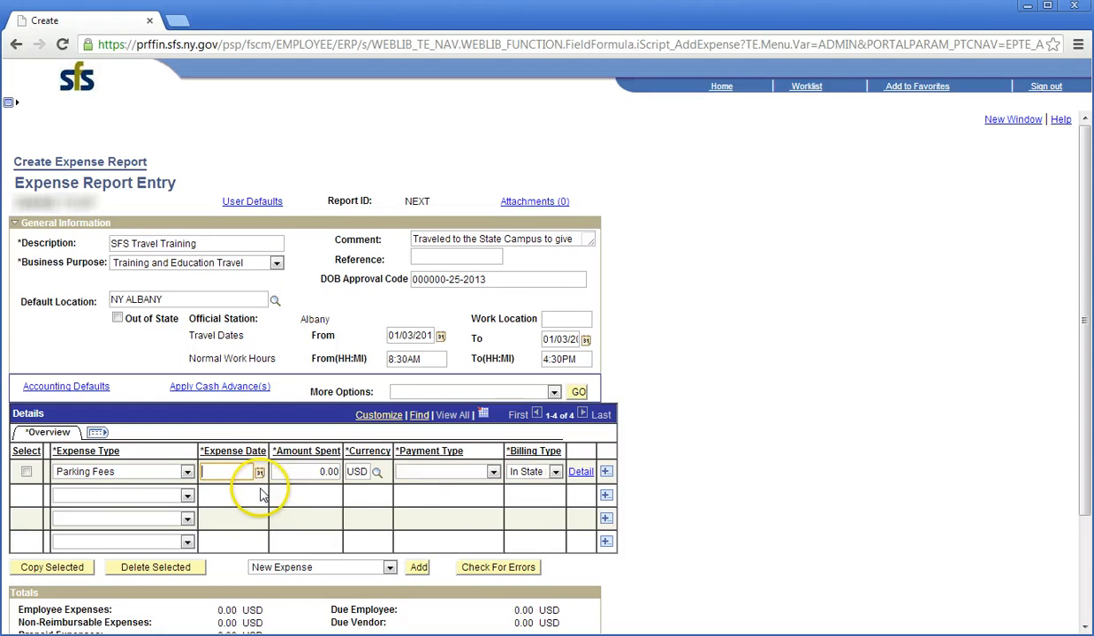
Step: Give the parking line date 01/03/2013, amount 10.00 and payment type Personal Funds
click(259, 475)
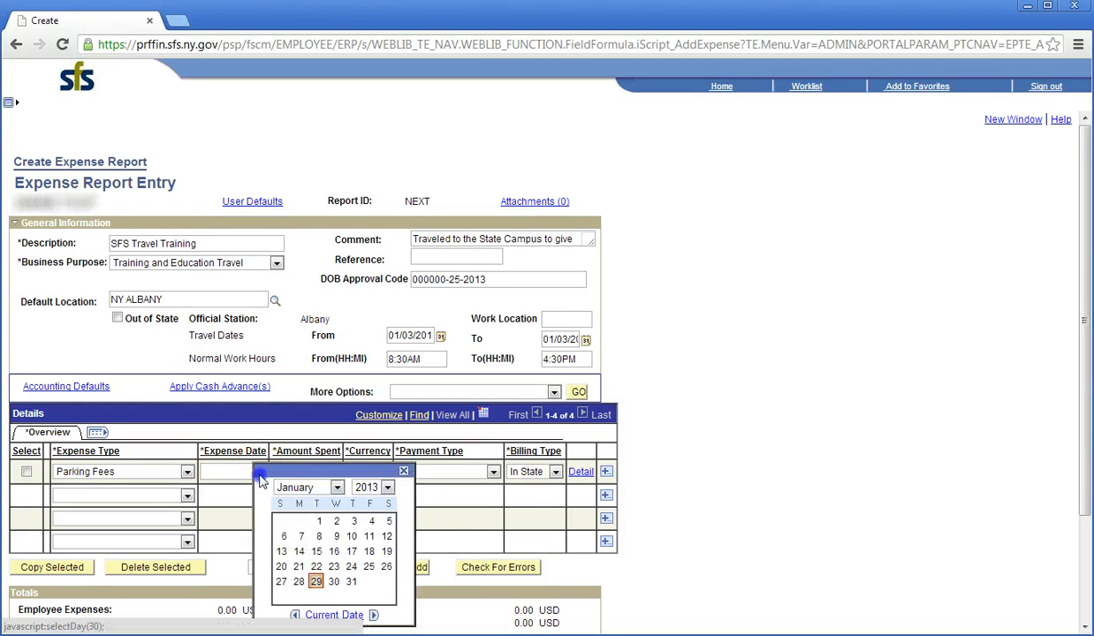
click(354, 521)
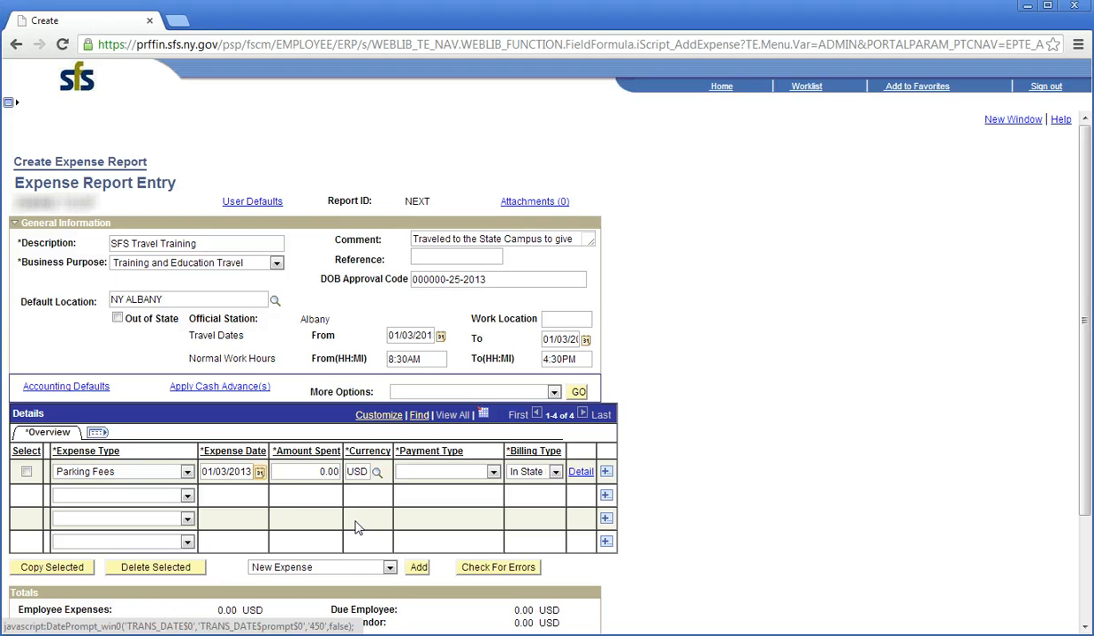
click(324, 473)
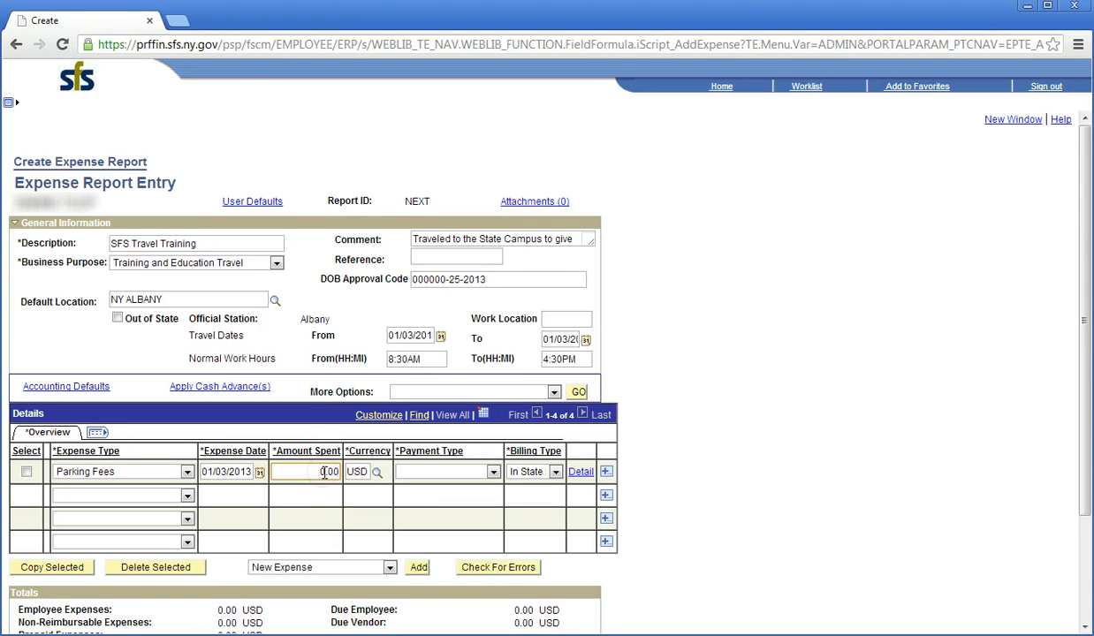
key(BackSpace)
text(10)
click(492, 472)
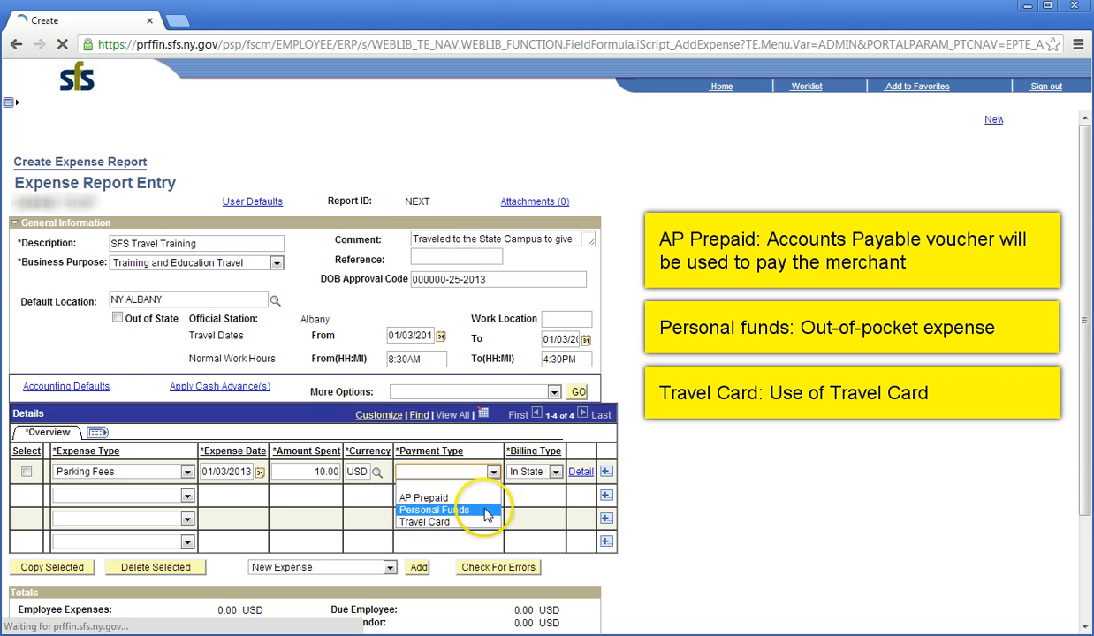
click(486, 510)
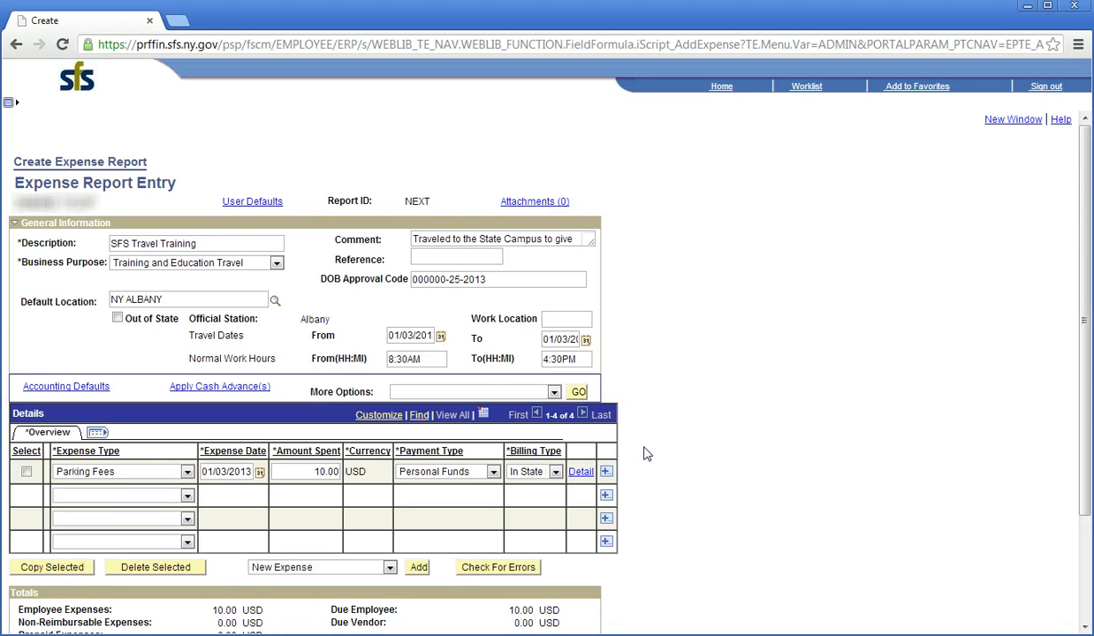
Step: Describe the line as 'Paid cash for $10 parking fee at the State Campus', check for errors, return
click(580, 472)
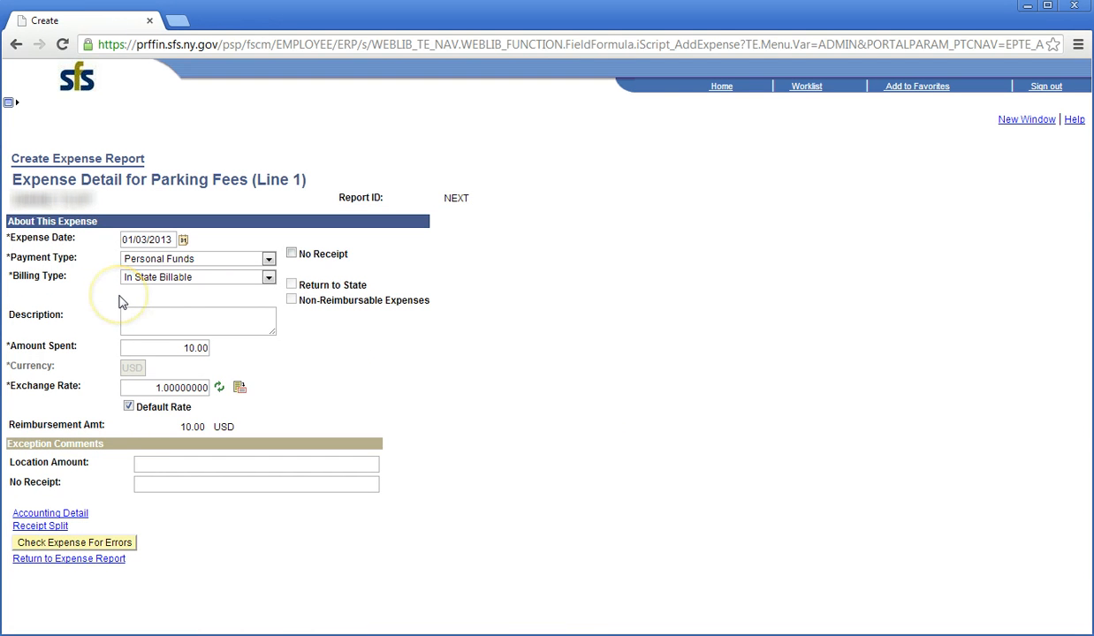
click(136, 315)
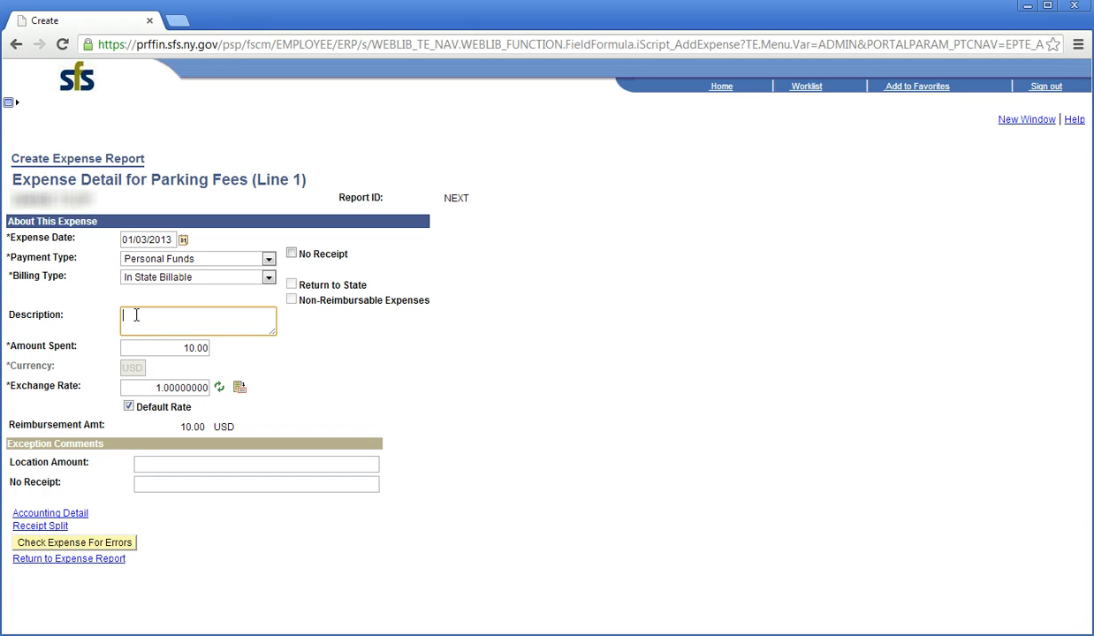
text(Paid cash for $10 parking fee at the )
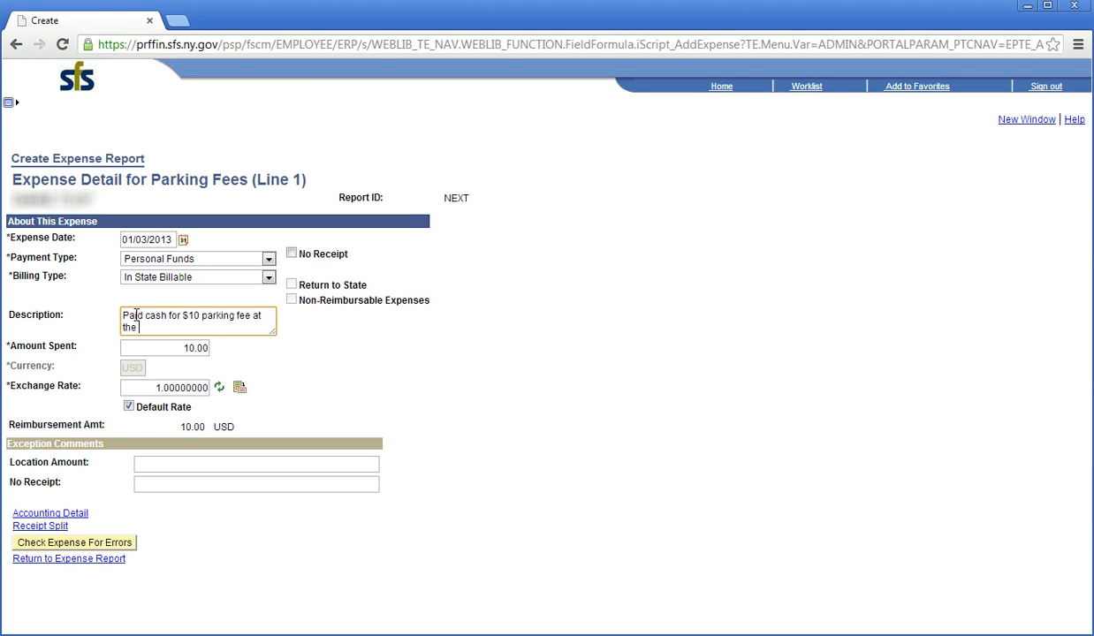
text(State Campus)
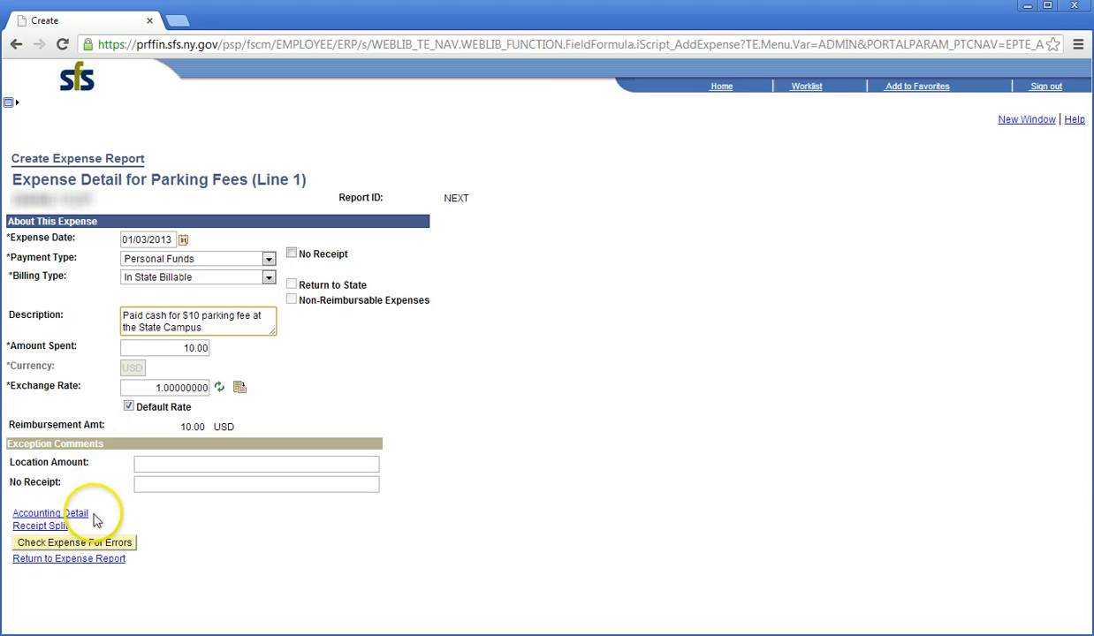
click(100, 546)
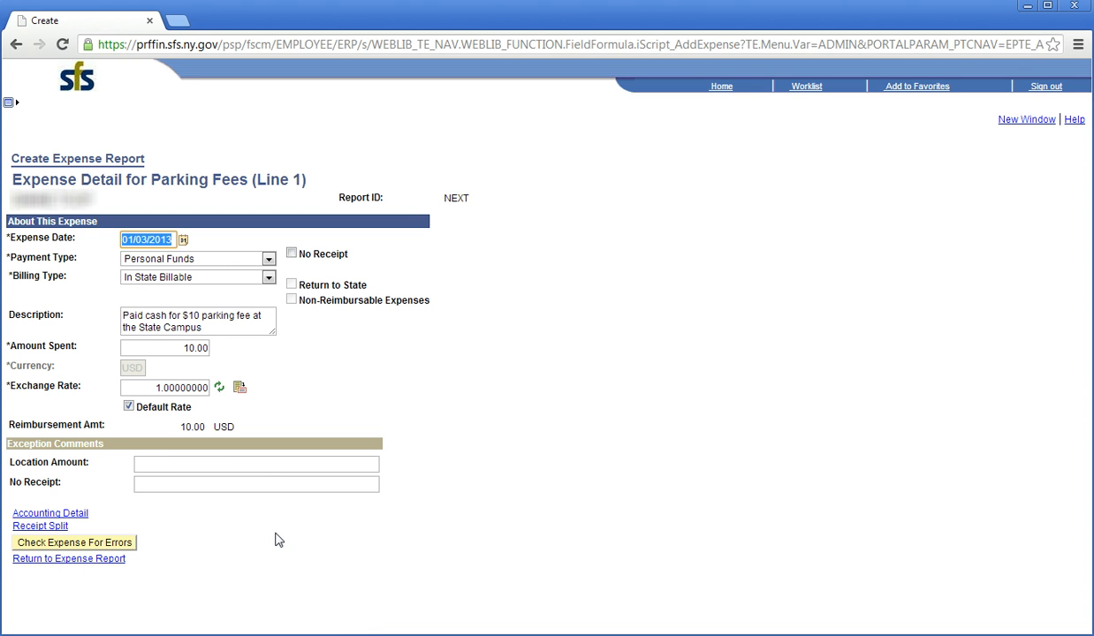
click(104, 561)
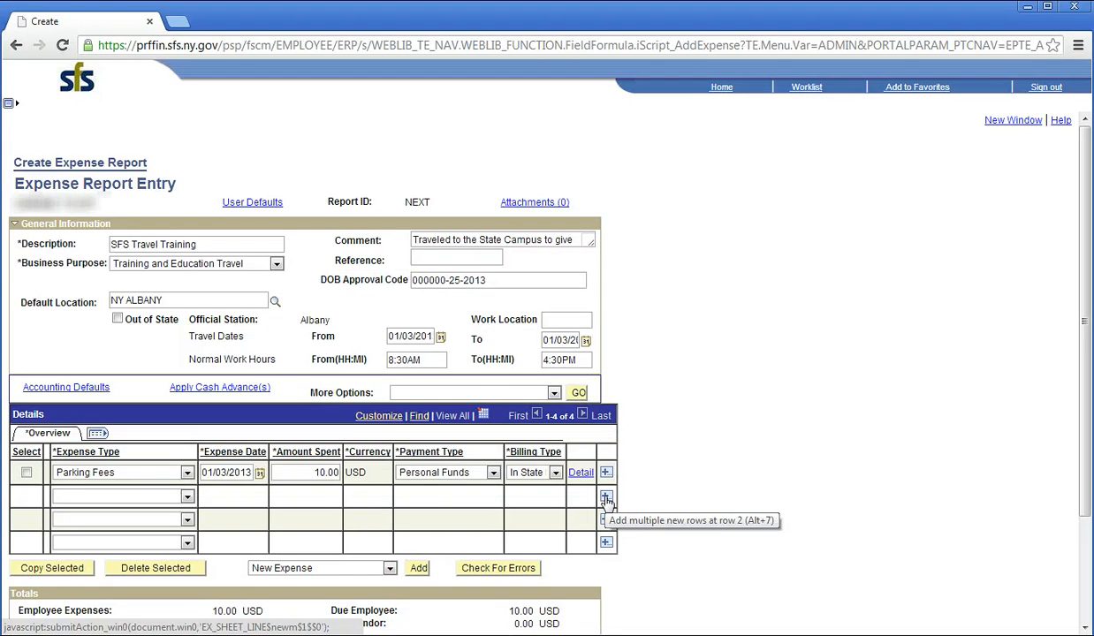
click(606, 499)
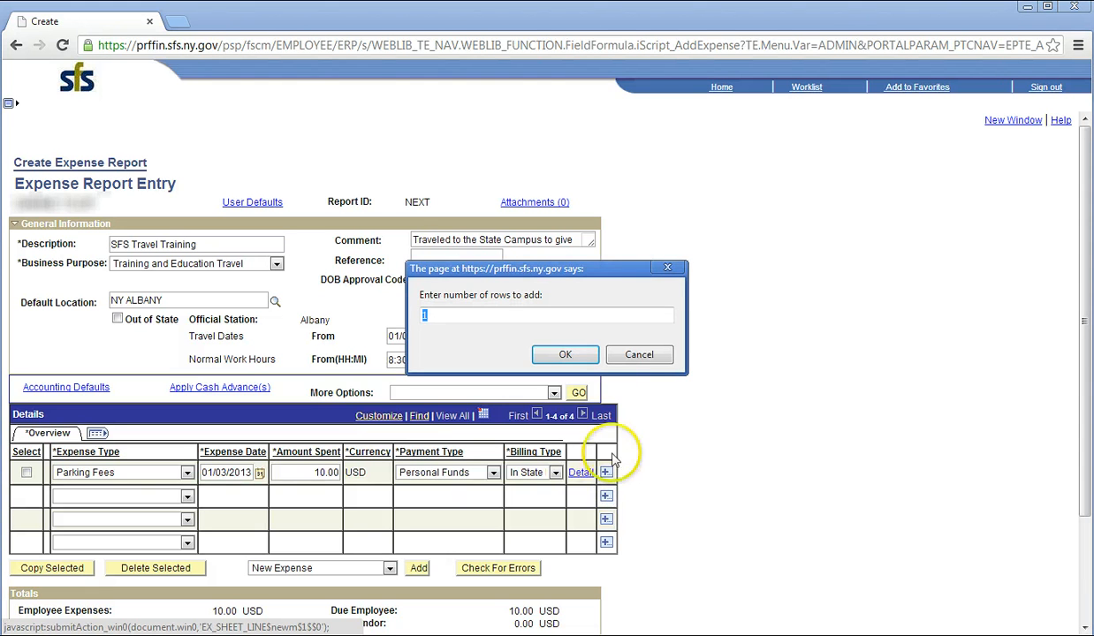
click(440, 315)
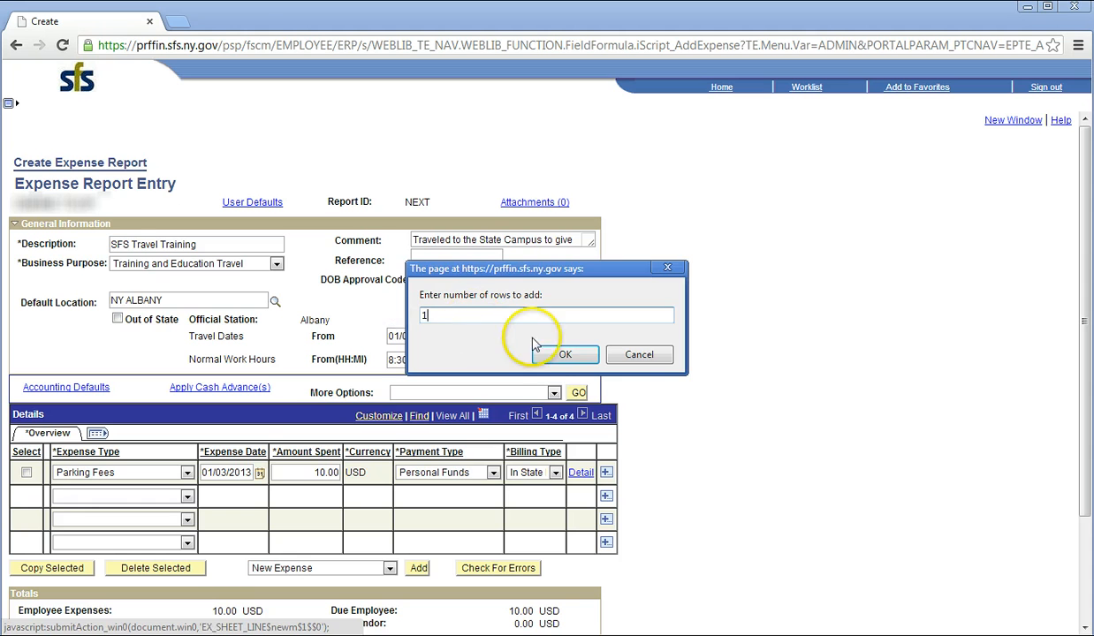
click(557, 353)
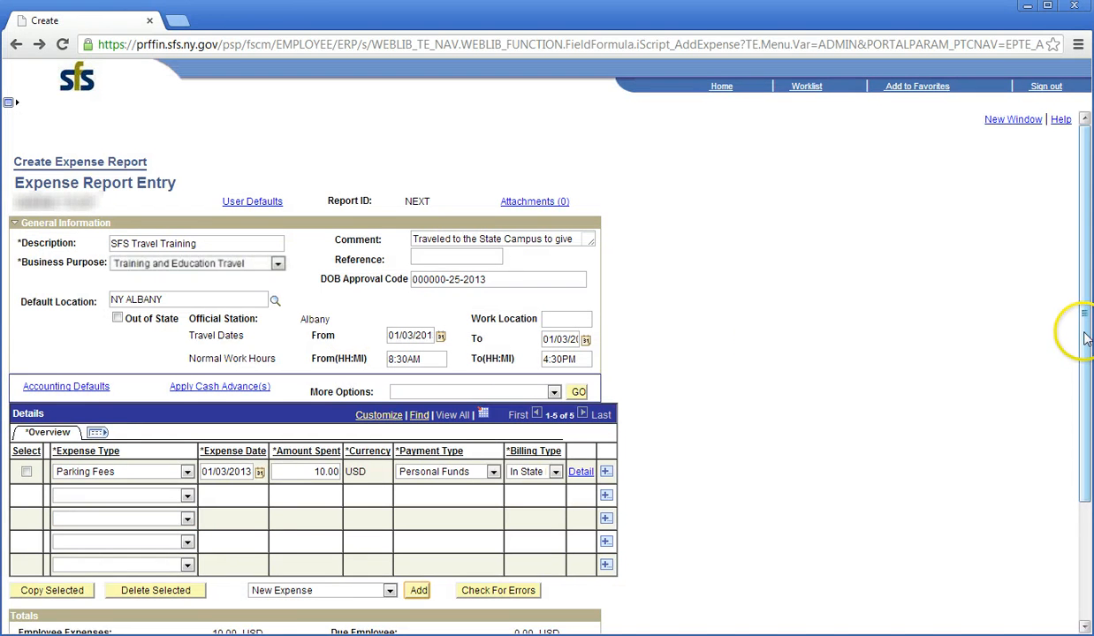
drag(1081, 327, 1075, 507)
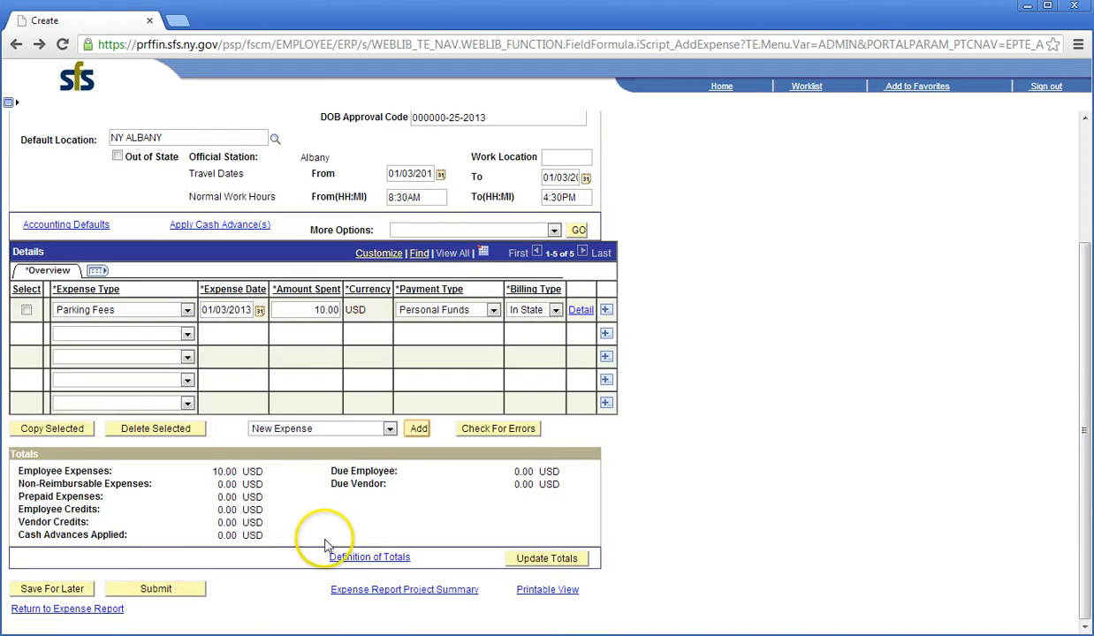
click(81, 590)
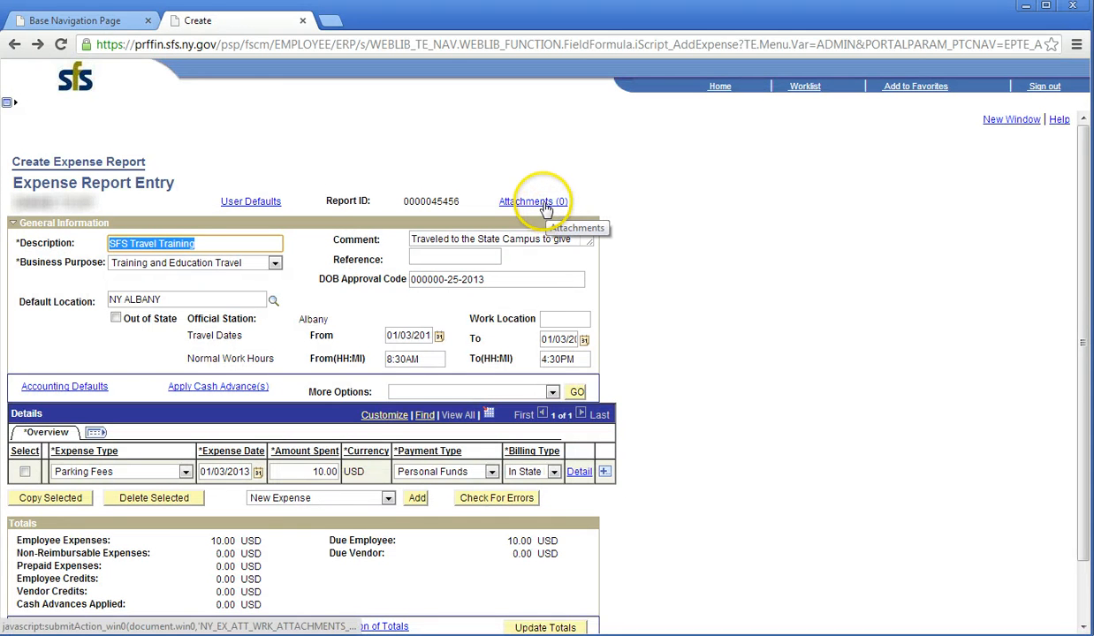
click(541, 202)
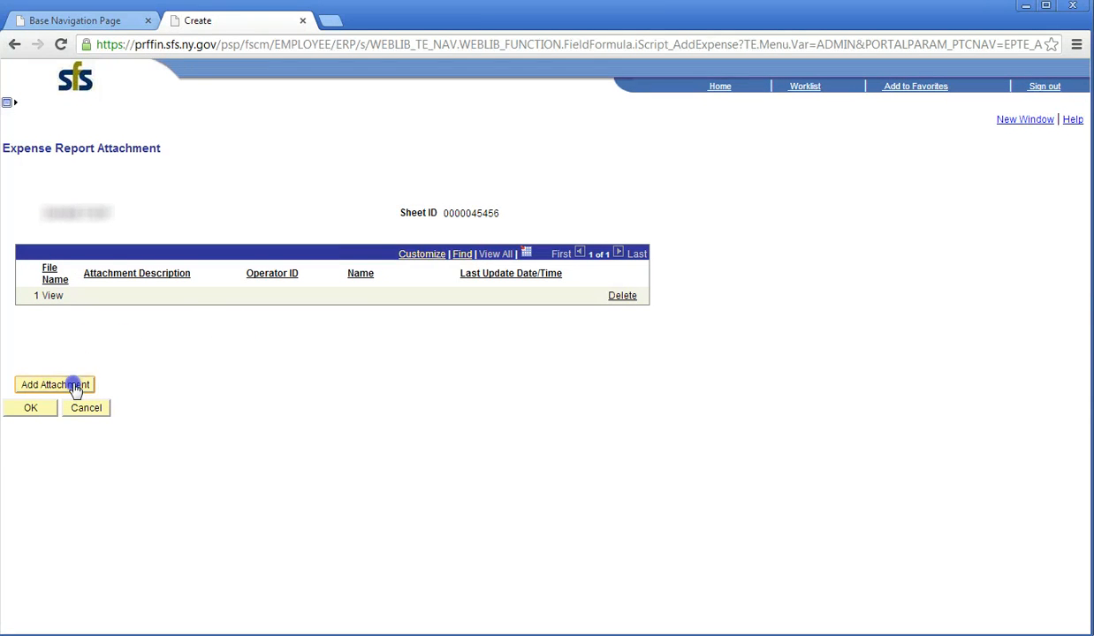
Step: Upload Parking receipt 01-03-2013.pdf as the report's attachment and return to Expense Report Entry
click(75, 387)
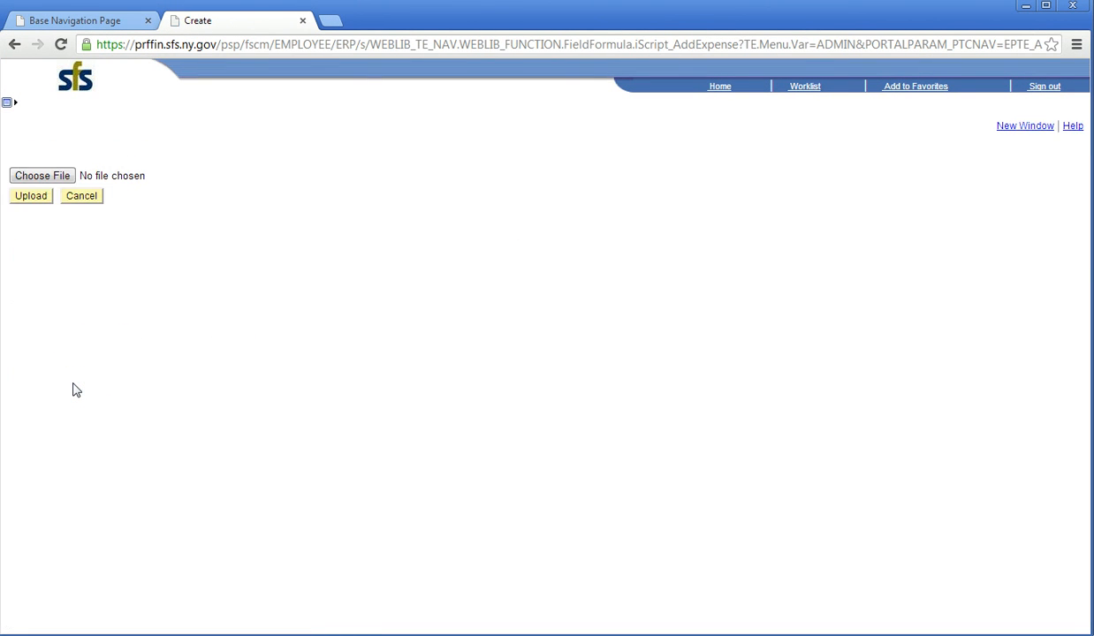
click(50, 178)
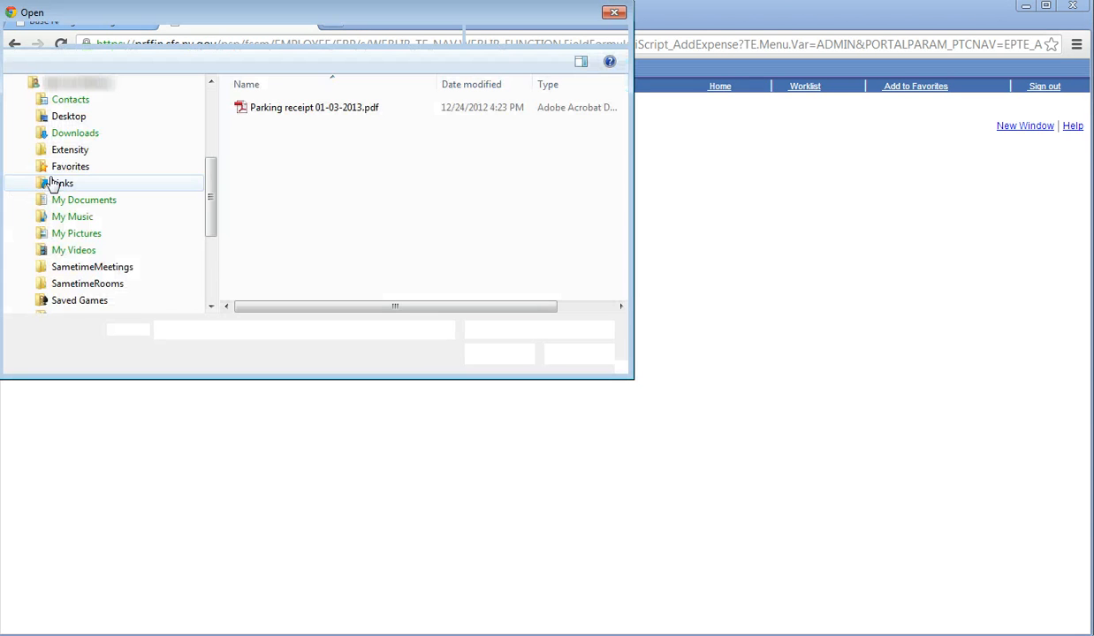
click(305, 110)
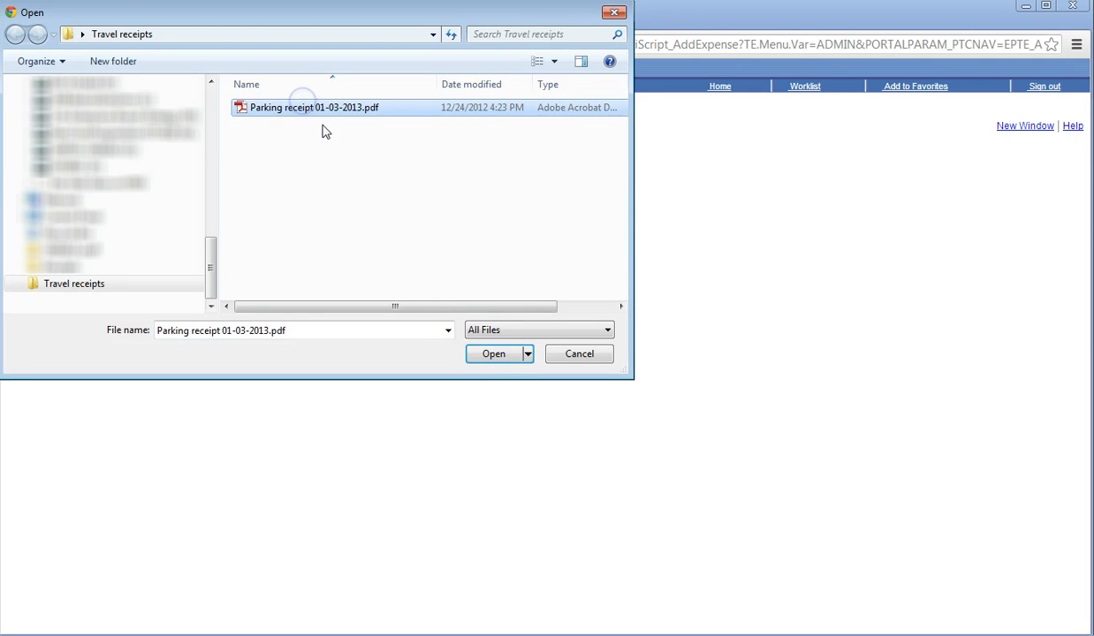
click(498, 358)
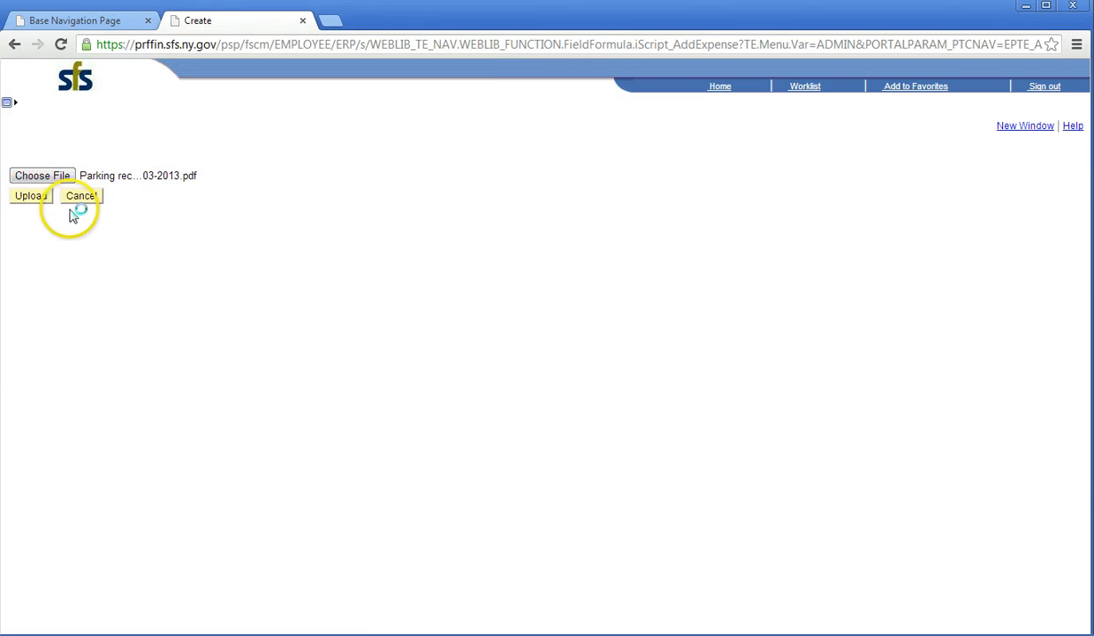
click(31, 196)
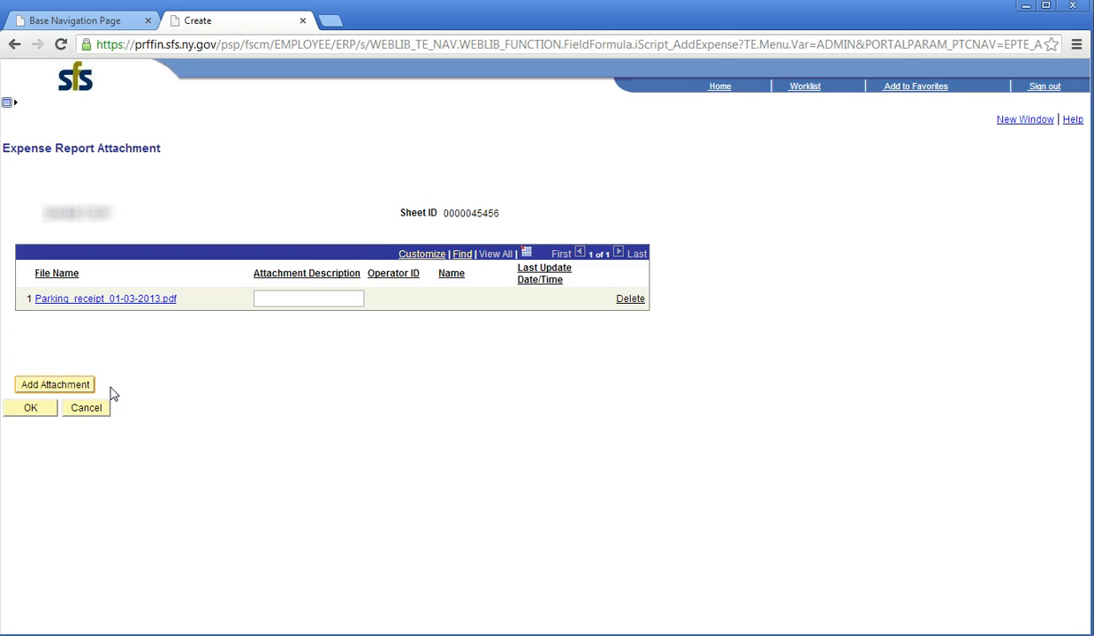
click(32, 414)
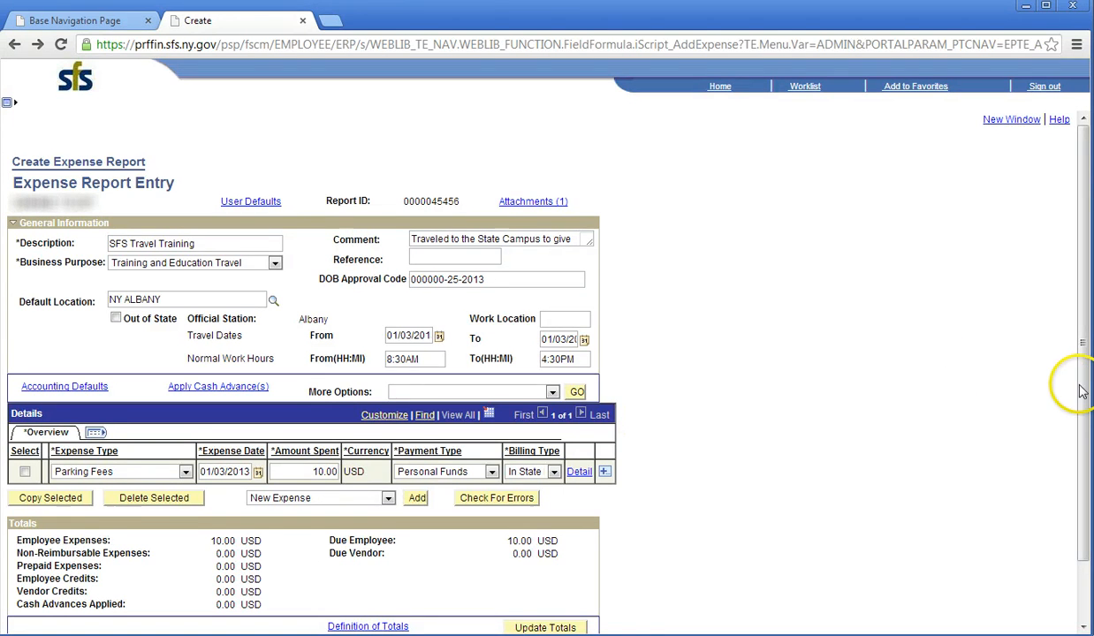
drag(1083, 450, 1082, 515)
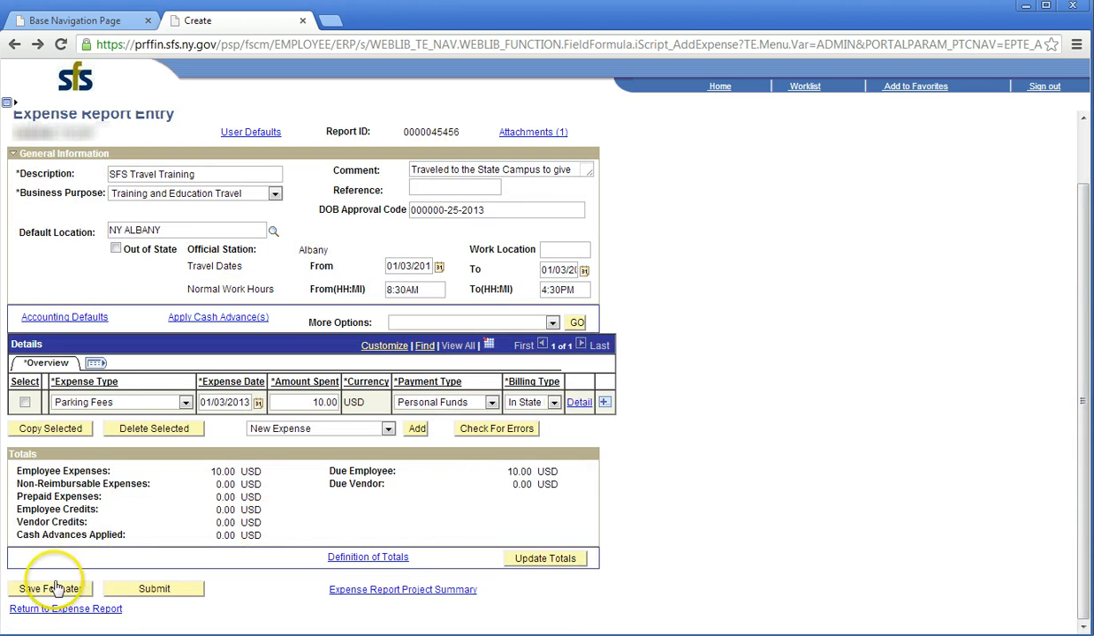
click(148, 590)
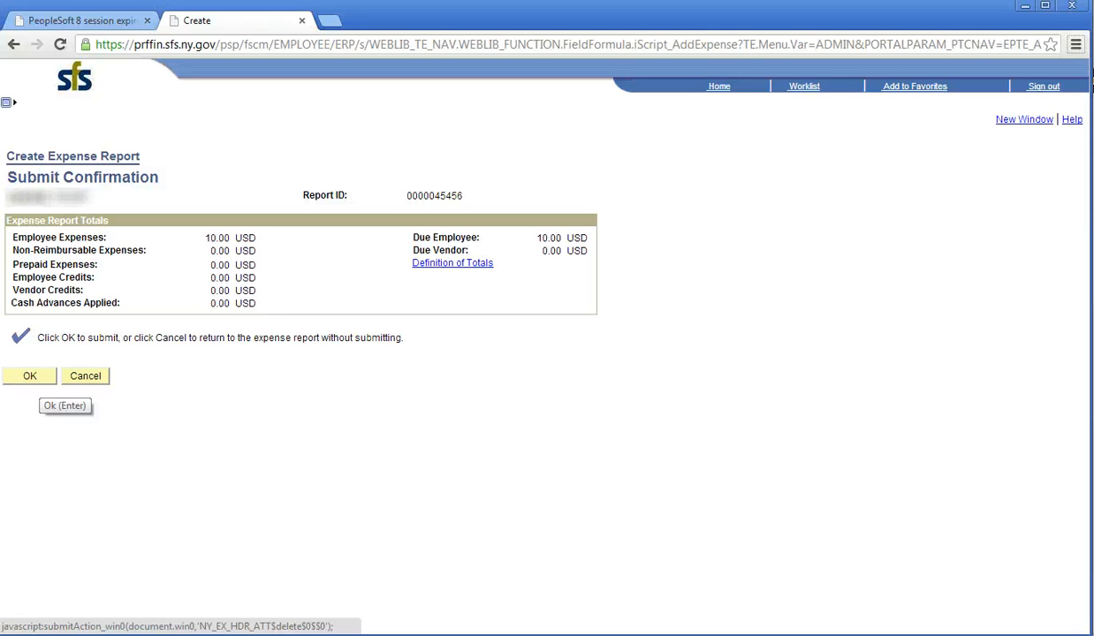
click(35, 378)
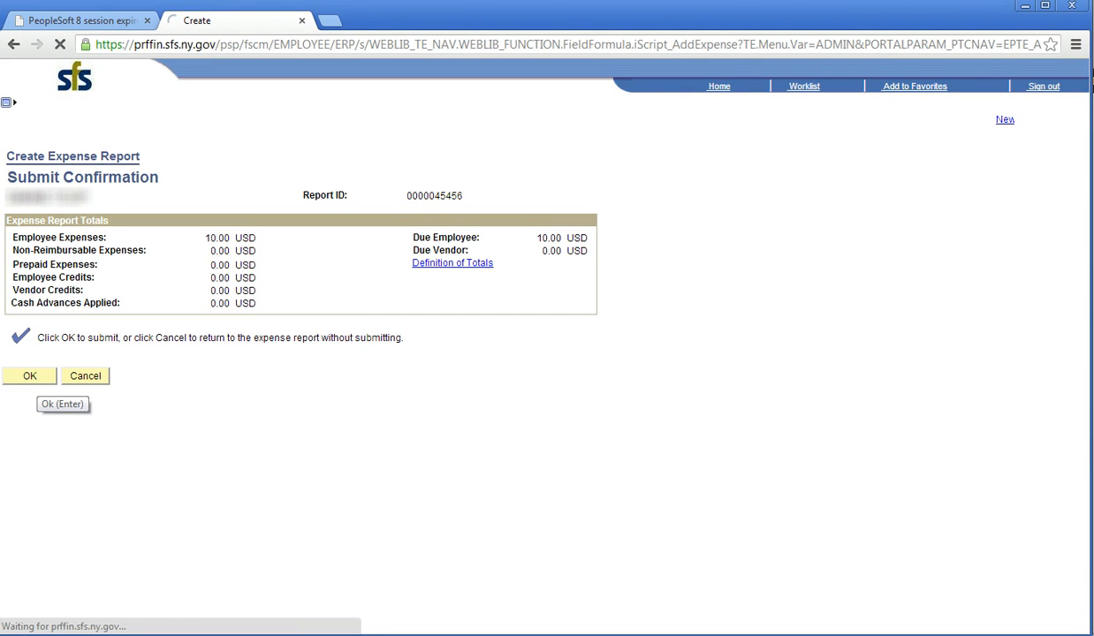